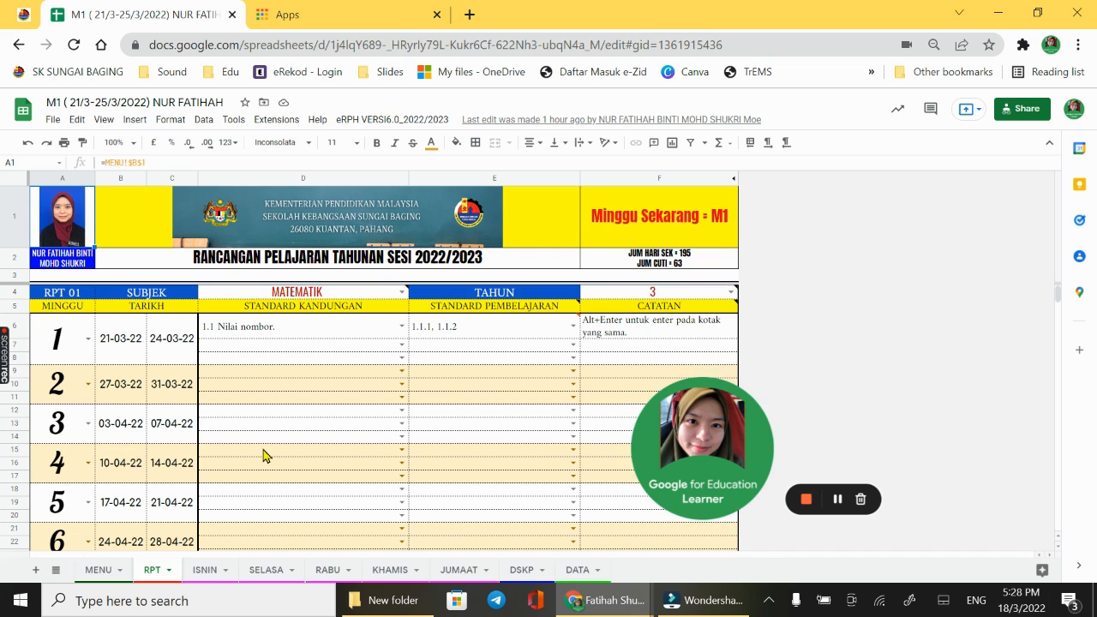
{"action": "left_click", "coordinate": [207, 570]}
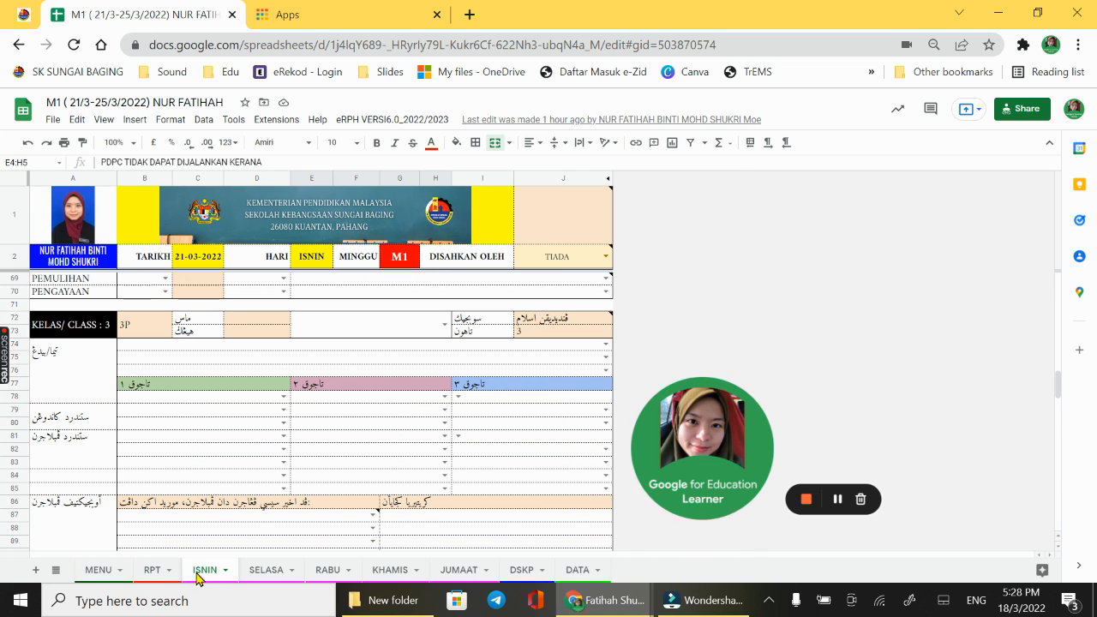
{"action": "left_click", "coordinate": [153, 573]}
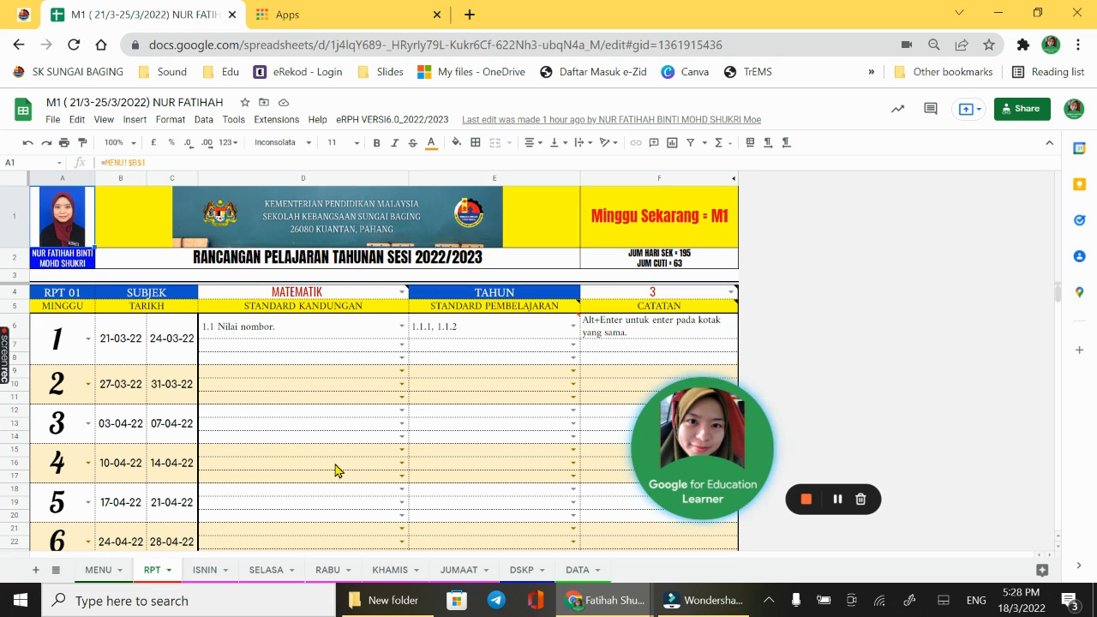
{"action": "left_click_drag", "start_coordinate": [731, 432], "coordinate": [907, 326]}
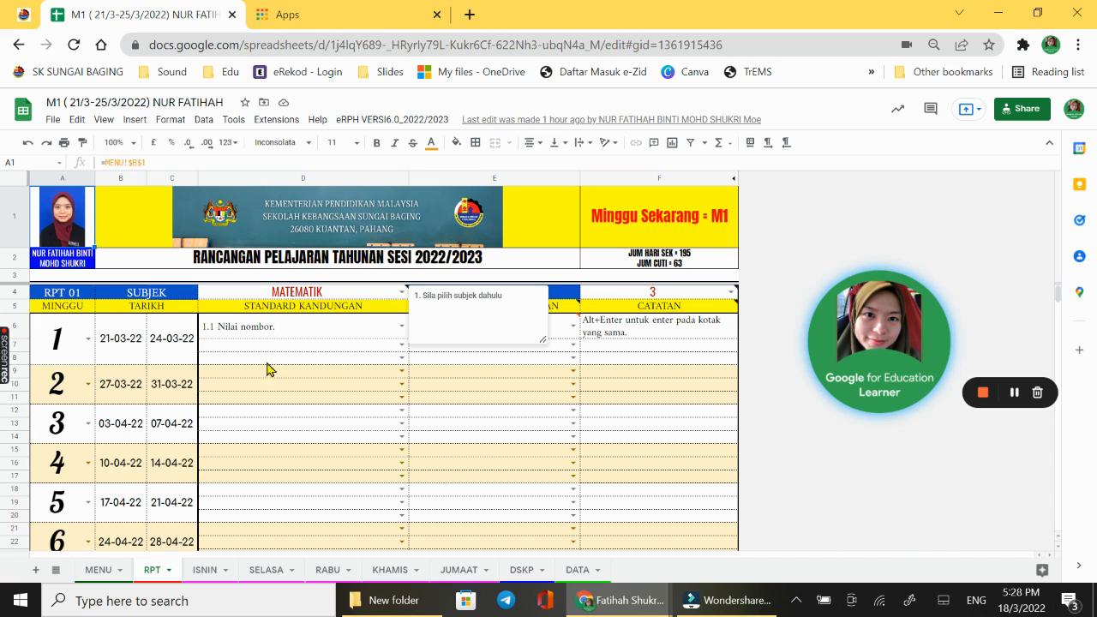
Set the subject of RPT 01 to SAINS
{"action": "left_click", "coordinate": [402, 293]}
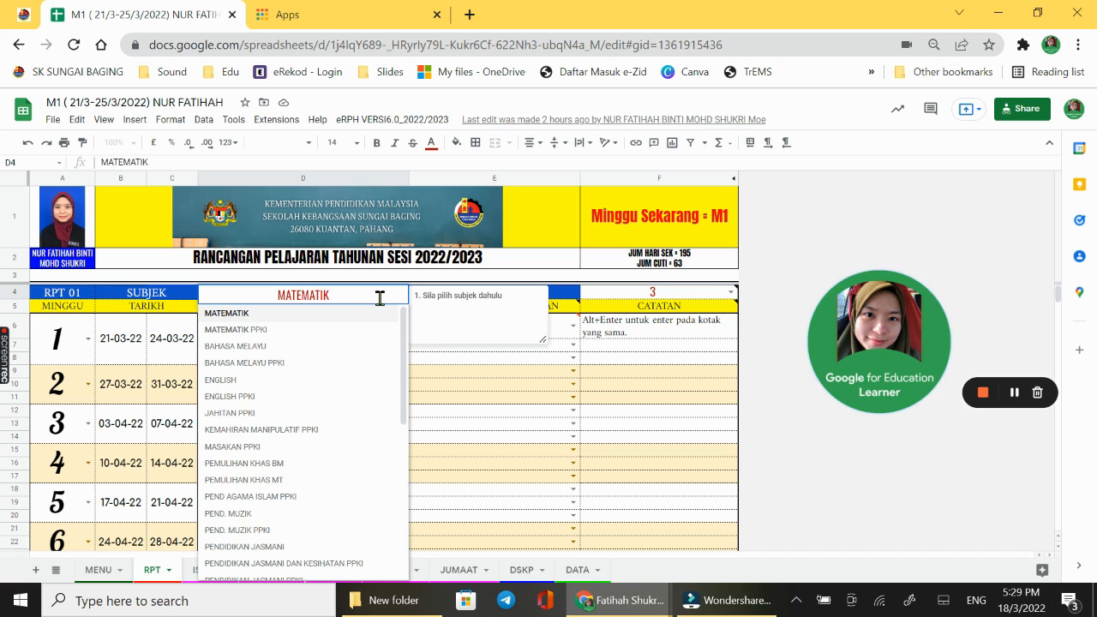
{"action": "scroll", "coordinate": [340, 430], "scroll_direction": "down", "scroll_amount": 10}
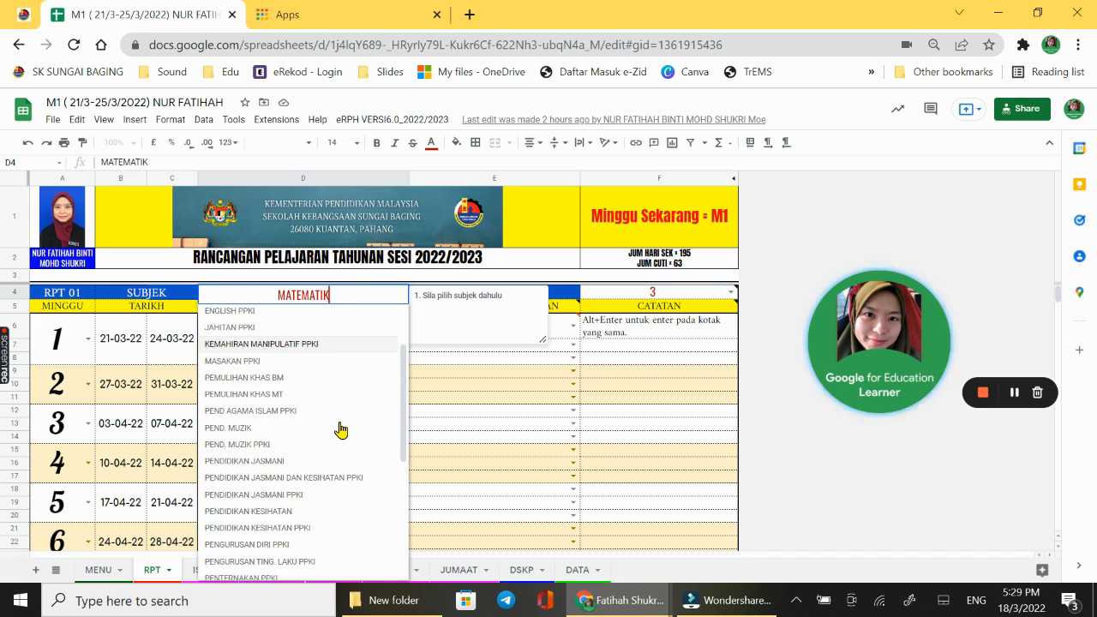
{"action": "scroll", "coordinate": [341, 430], "scroll_direction": "up", "scroll_amount": 5}
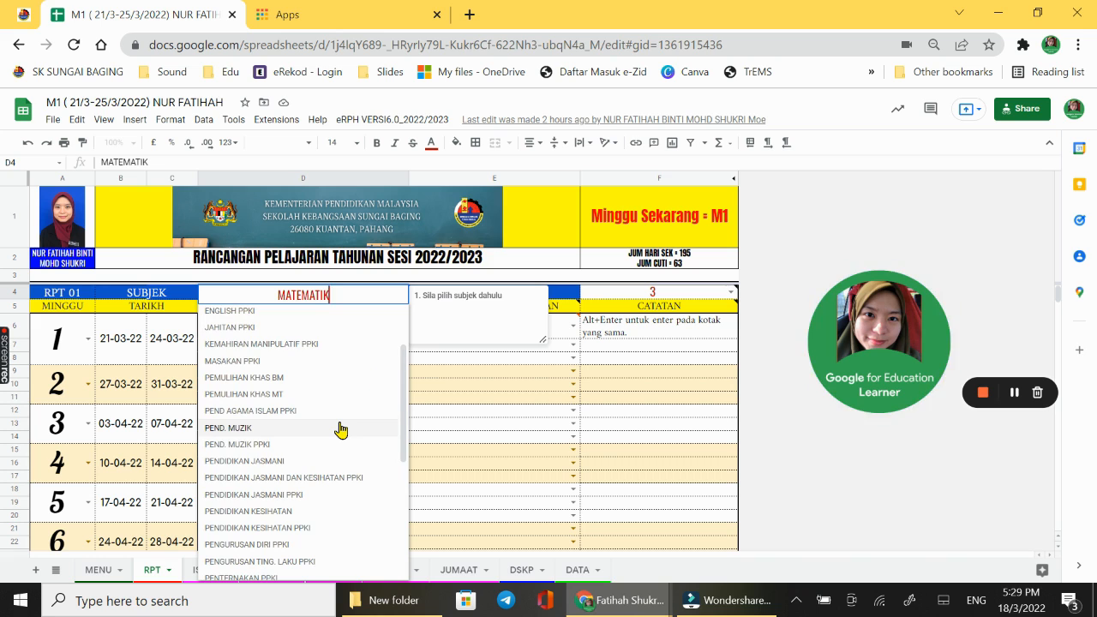
{"action": "scroll", "coordinate": [340, 430], "scroll_direction": "down", "scroll_amount": 5}
{"action": "scroll", "coordinate": [340, 430], "scroll_direction": "down", "scroll_amount": 3}
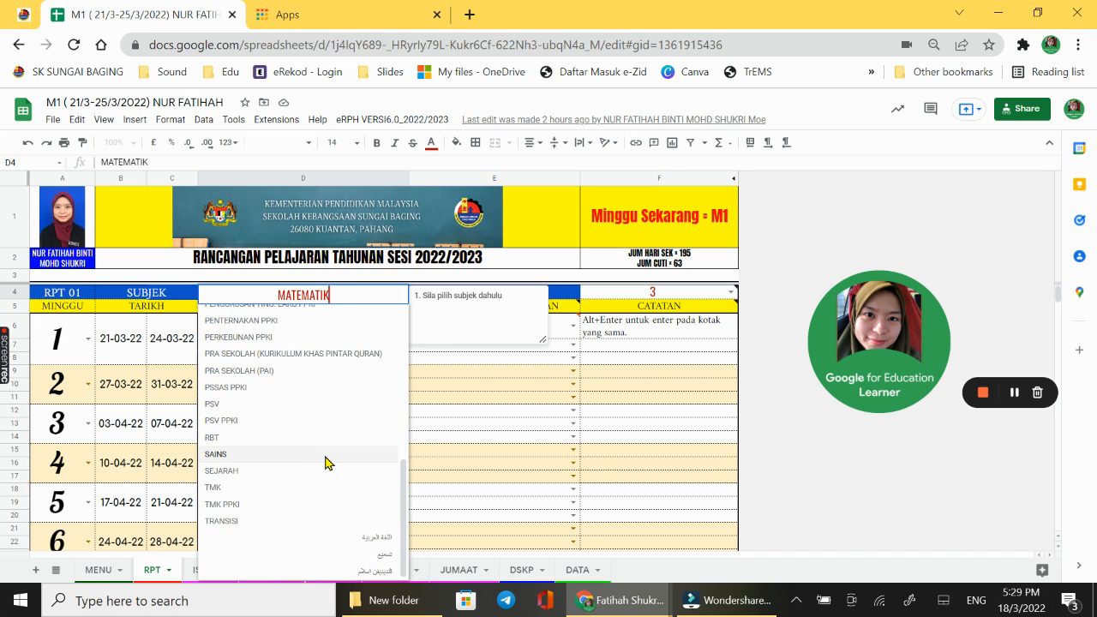
{"action": "left_click", "coordinate": [325, 459]}
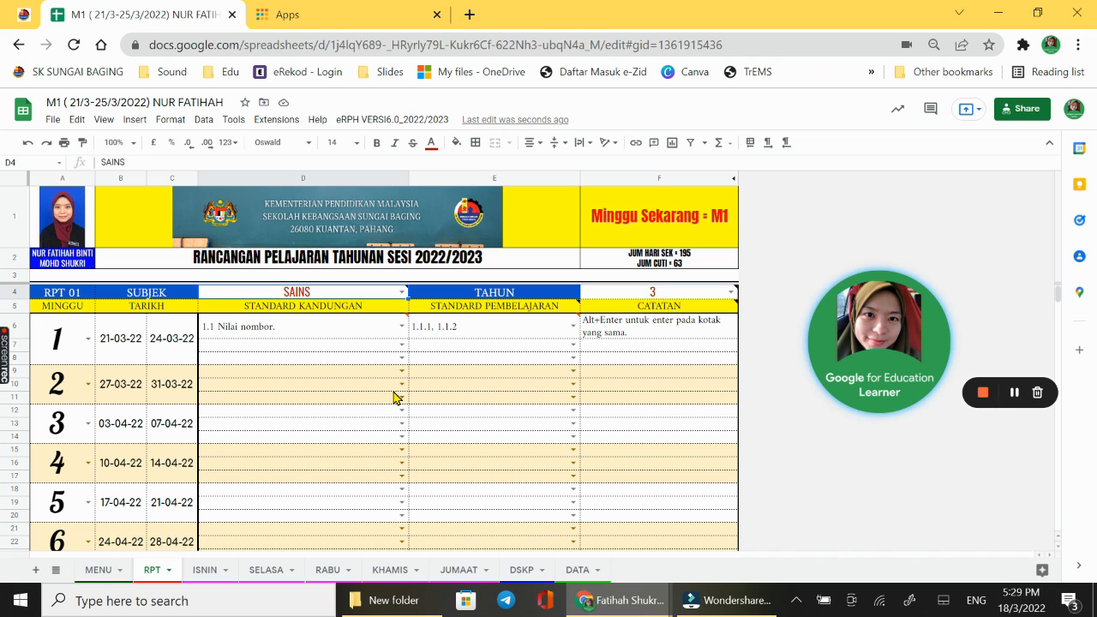
Set the TAHUN value of RPT 01 to *6
{"action": "scroll", "coordinate": [395, 397], "scroll_direction": "down", "scroll_amount": 5}
{"action": "scroll", "coordinate": [394, 397], "scroll_direction": "up", "scroll_amount": 5}
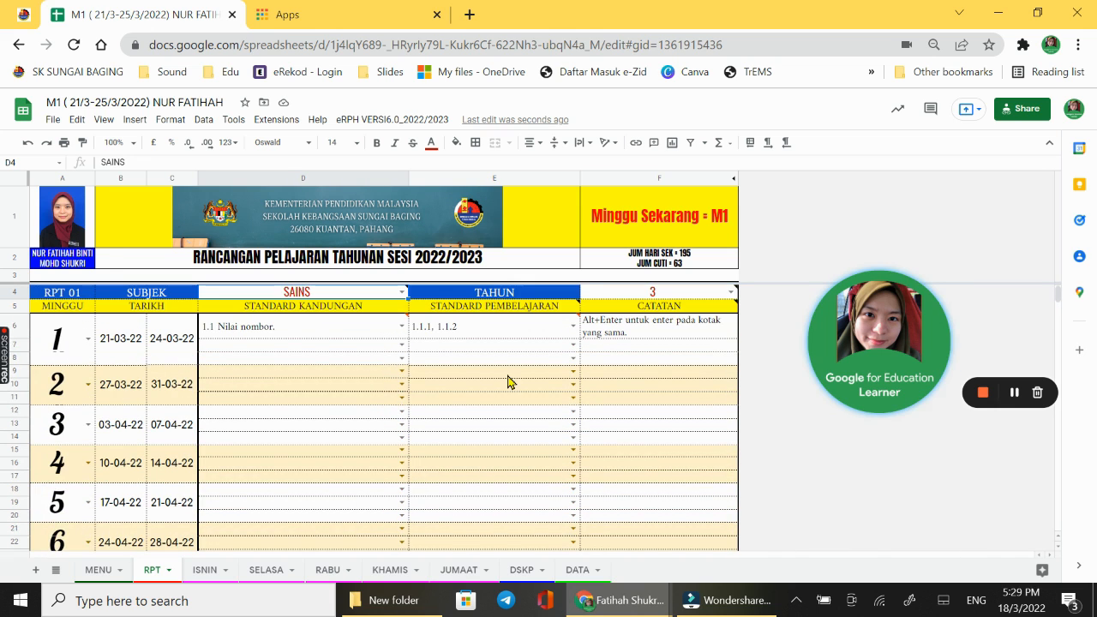
{"action": "left_click", "coordinate": [731, 291]}
{"action": "left_click", "coordinate": [731, 292]}
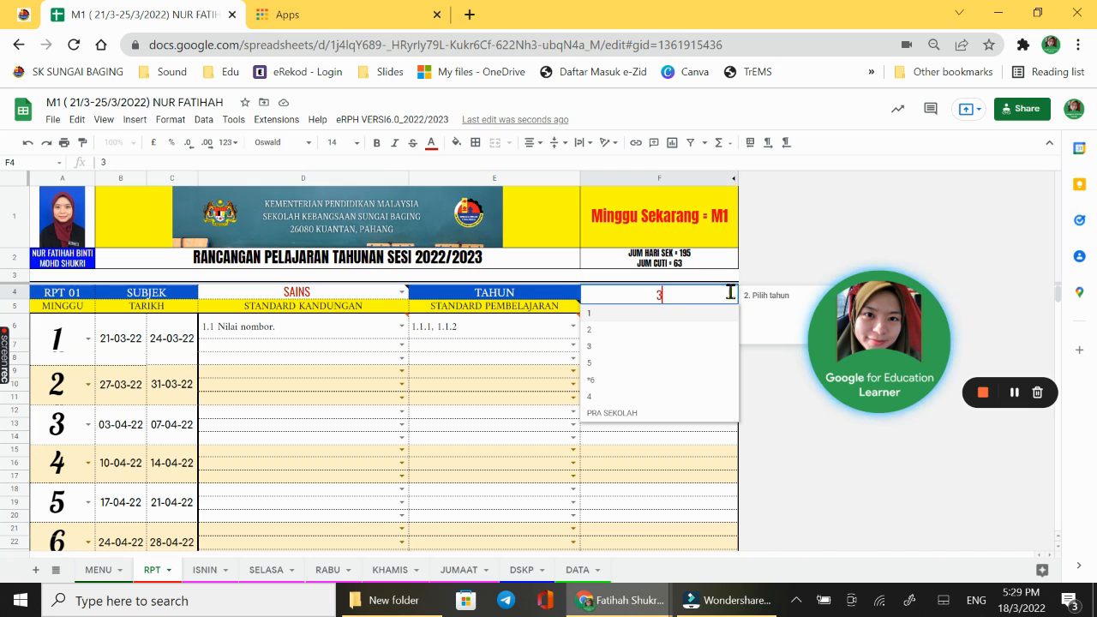
{"action": "left_click", "coordinate": [633, 380]}
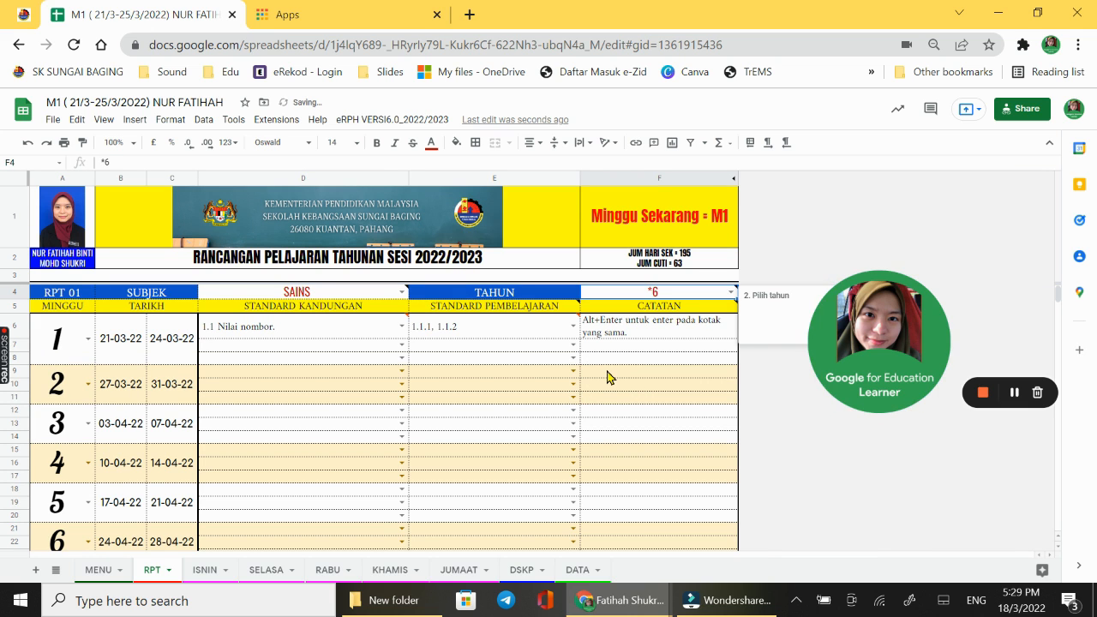
Set the number of yearly plans (Bilangan RPT) to 3 RPT with the eRPH VERSI6.0_2022/2023 commands
{"action": "scroll", "coordinate": [608, 376], "scroll_direction": "down", "scroll_amount": 5}
{"action": "scroll", "coordinate": [606, 377], "scroll_direction": "down", "scroll_amount": 10}
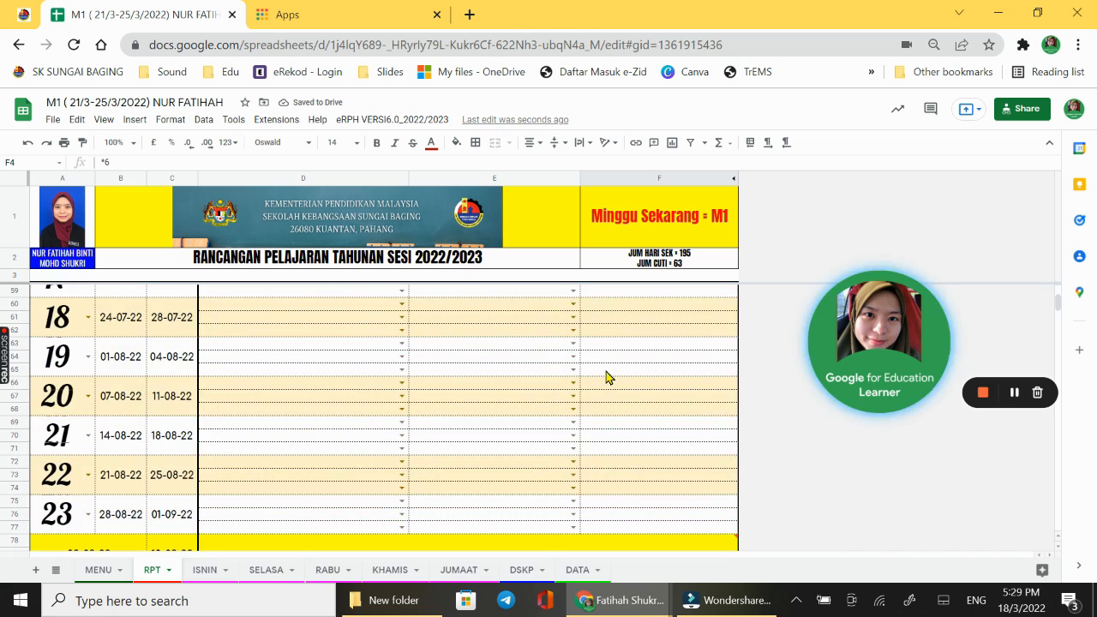
{"action": "scroll", "coordinate": [606, 377], "scroll_direction": "up", "scroll_amount": 4}
{"action": "scroll", "coordinate": [606, 377], "scroll_direction": "up", "scroll_amount": 3}
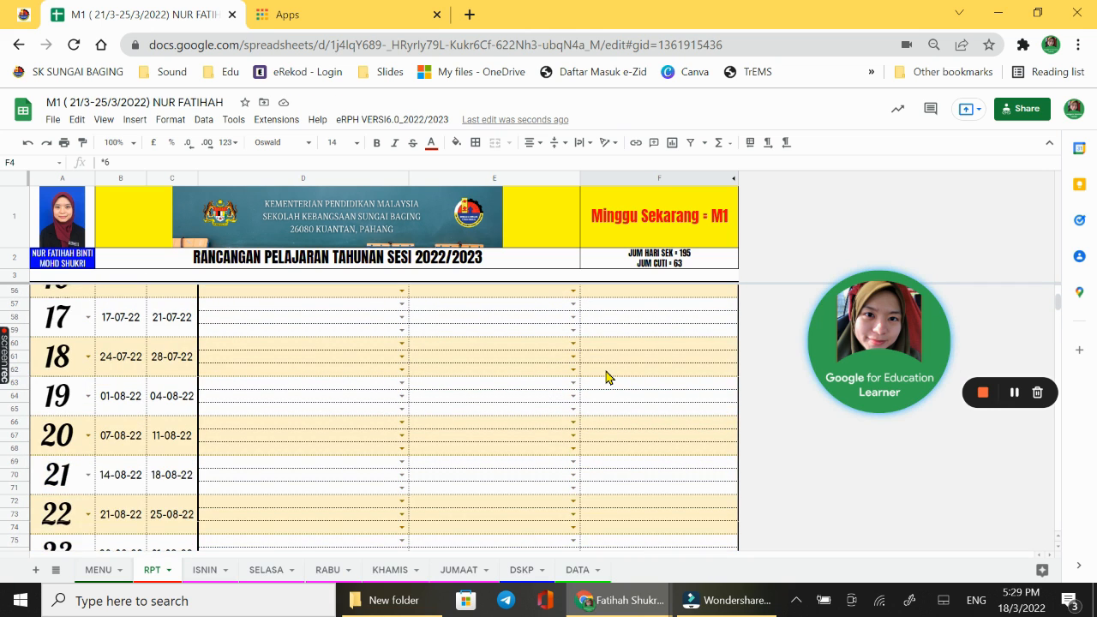
{"action": "scroll", "coordinate": [606, 377], "scroll_direction": "down", "scroll_amount": 5}
{"action": "scroll", "coordinate": [606, 377], "scroll_direction": "up", "scroll_amount": 6}
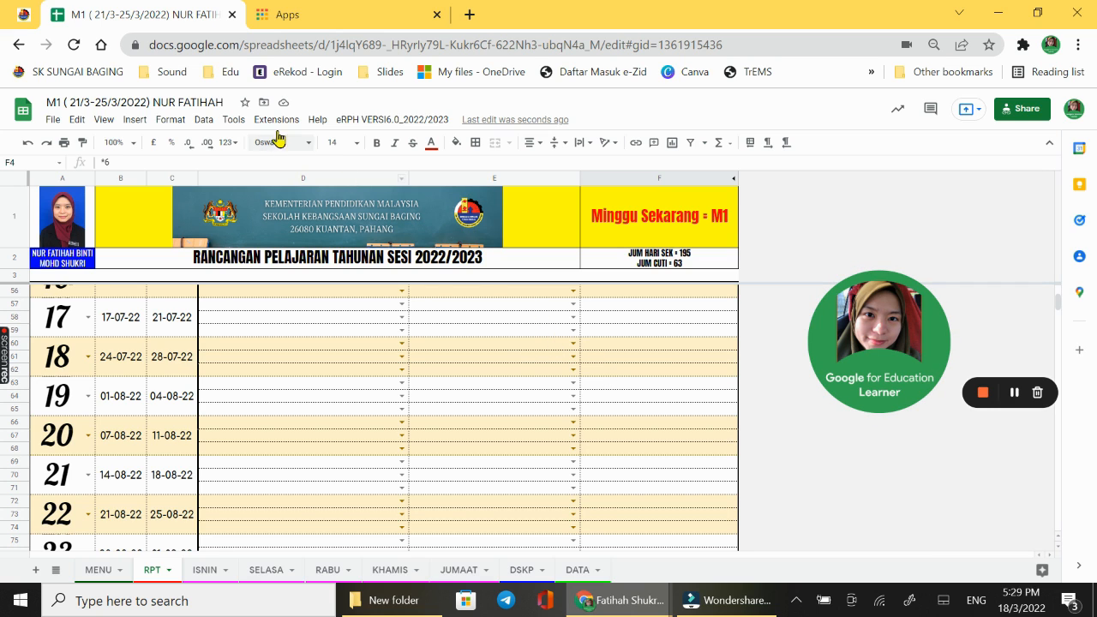
{"action": "left_click", "coordinate": [379, 121]}
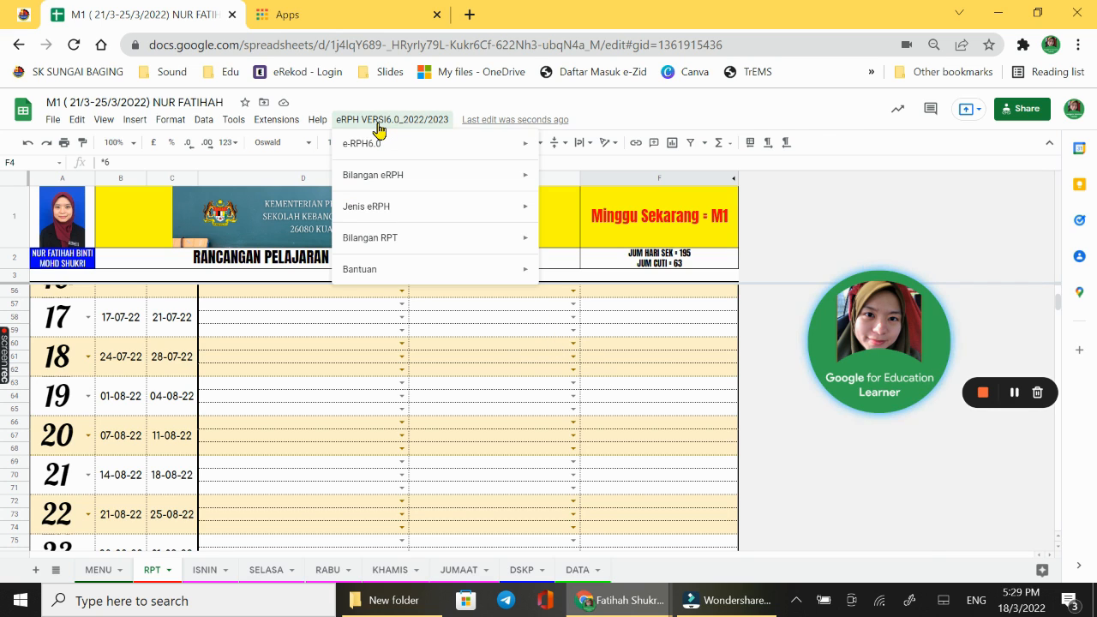
{"action": "mouse_move", "coordinate": [419, 238]}
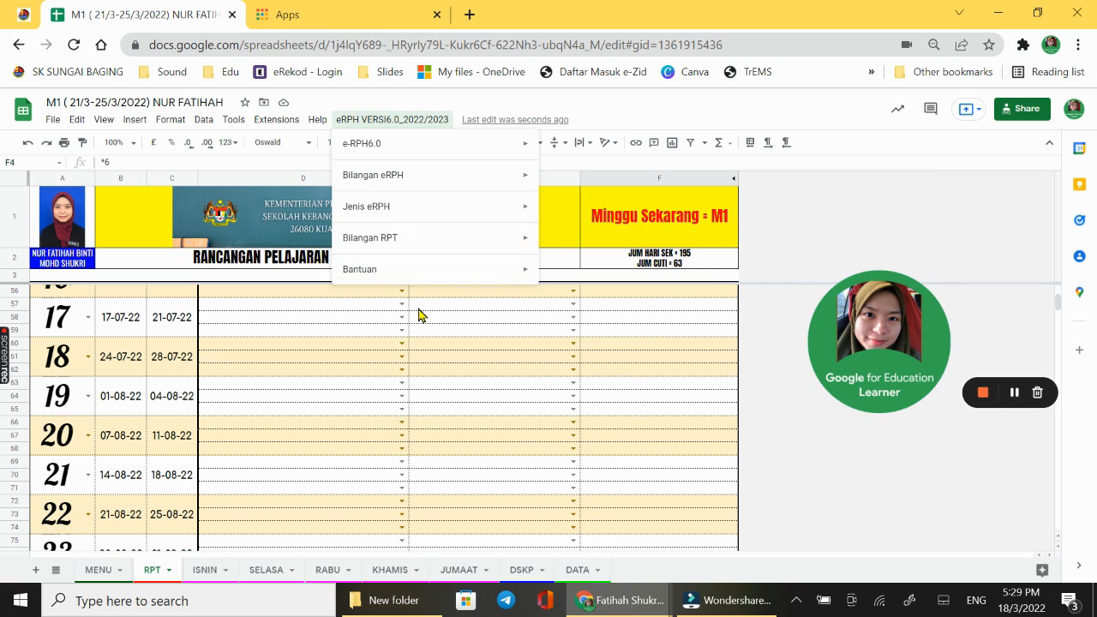
{"action": "mouse_move", "coordinate": [493, 242]}
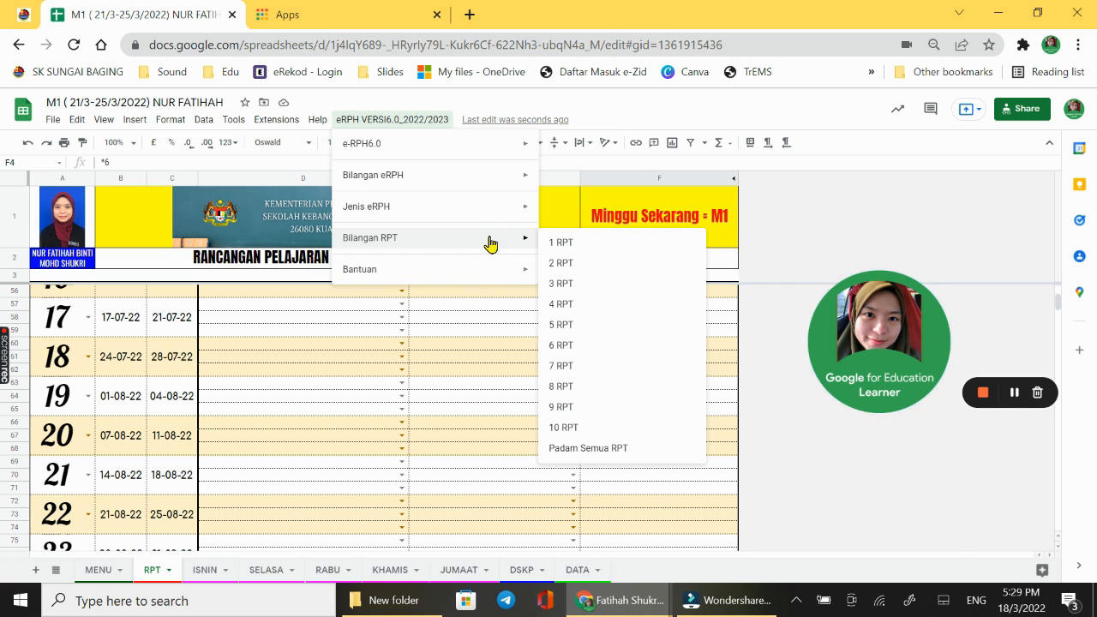
{"action": "left_click", "coordinate": [598, 287]}
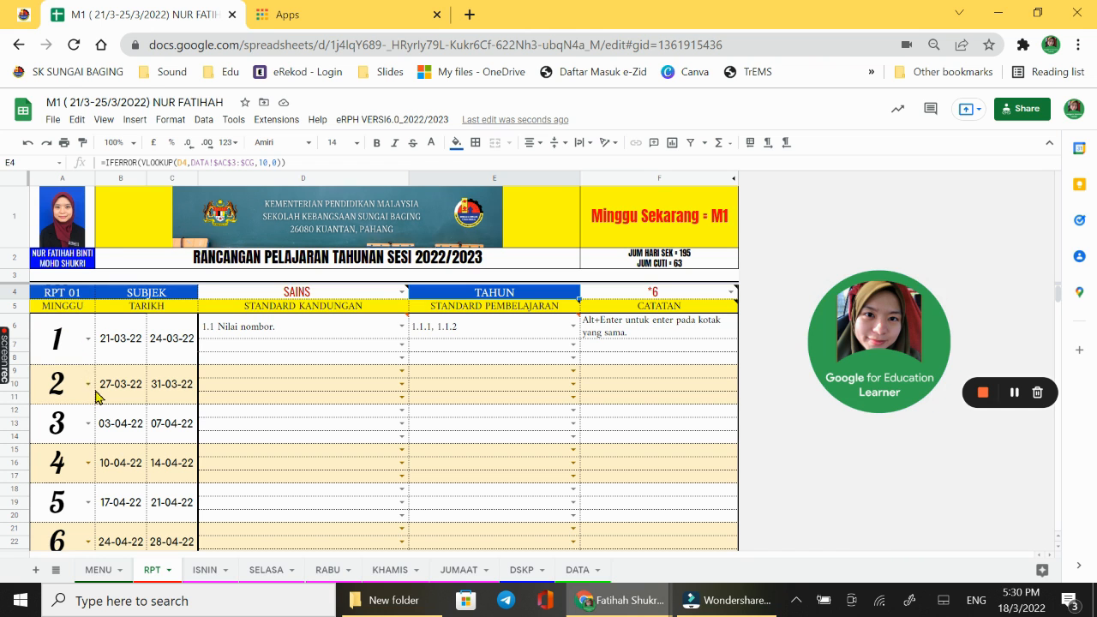
Examine the weekly rows of RPT 01 through its end, the start of RPT 02 below it, and return to week 1
{"action": "scroll", "coordinate": [94, 392], "scroll_direction": "down", "scroll_amount": 10}
{"action": "scroll", "coordinate": [99, 408], "scroll_direction": "down", "scroll_amount": 20}
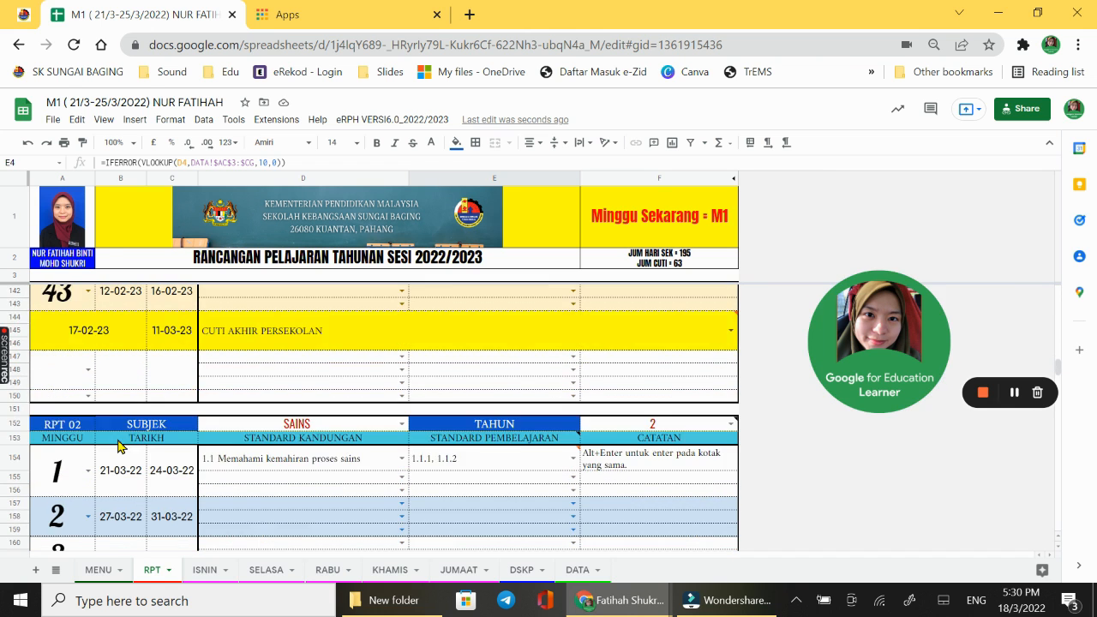
{"action": "scroll", "coordinate": [120, 446], "scroll_direction": "up", "scroll_amount": 3}
{"action": "scroll", "coordinate": [118, 446], "scroll_direction": "up", "scroll_amount": 2}
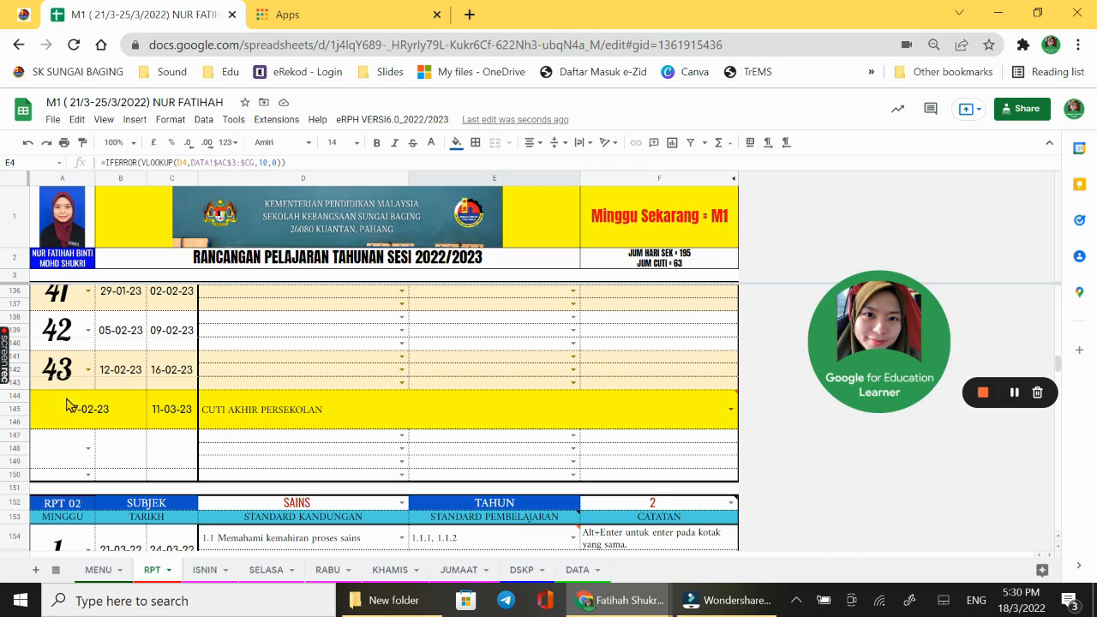
{"action": "scroll", "coordinate": [86, 397], "scroll_direction": "down", "scroll_amount": 3}
{"action": "scroll", "coordinate": [73, 428], "scroll_direction": "down", "scroll_amount": 5}
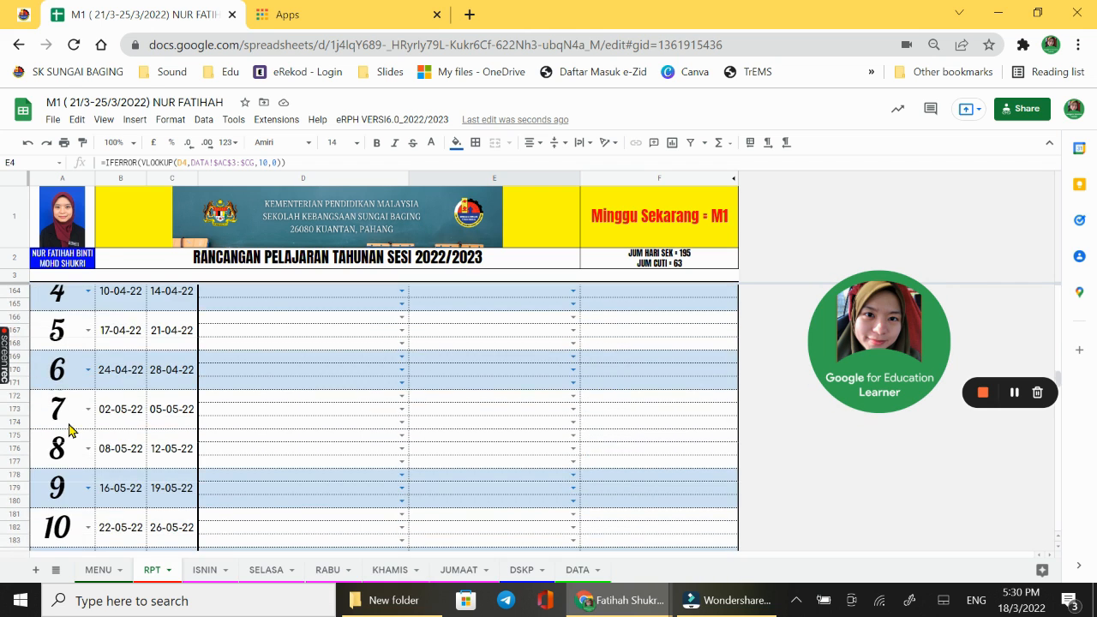
{"action": "scroll", "coordinate": [132, 404], "scroll_direction": "up", "scroll_amount": 1}
{"action": "scroll", "coordinate": [132, 404], "scroll_direction": "up", "scroll_amount": 2}
{"action": "scroll", "coordinate": [637, 374], "scroll_direction": "down", "scroll_amount": 1}
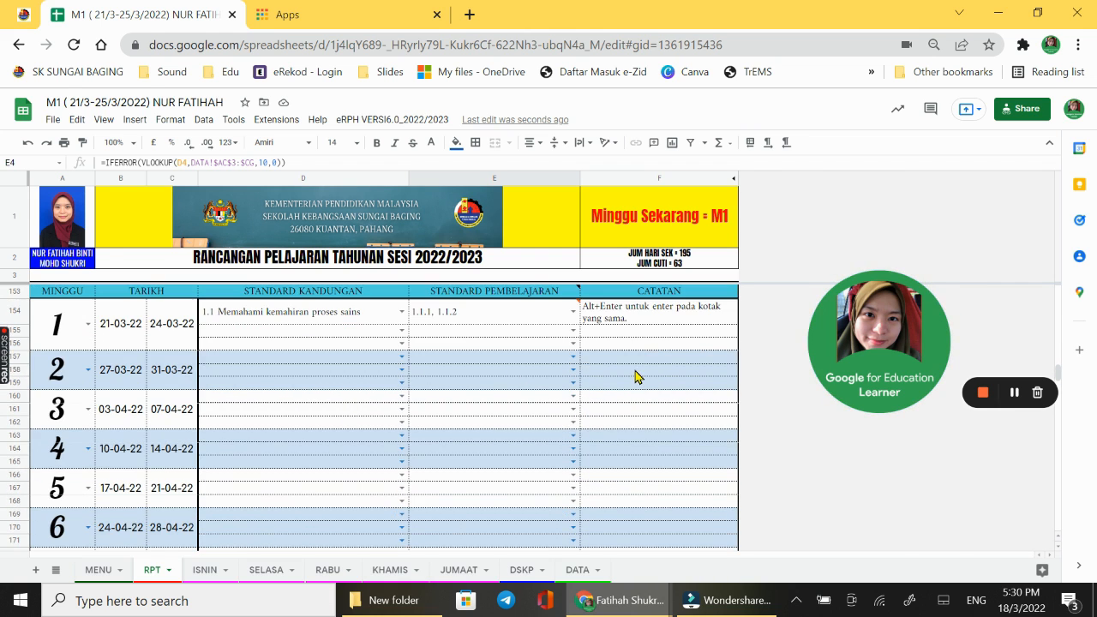
{"action": "scroll", "coordinate": [634, 377], "scroll_direction": "up", "scroll_amount": 10}
{"action": "scroll", "coordinate": [420, 446], "scroll_direction": "up", "scroll_amount": 8}
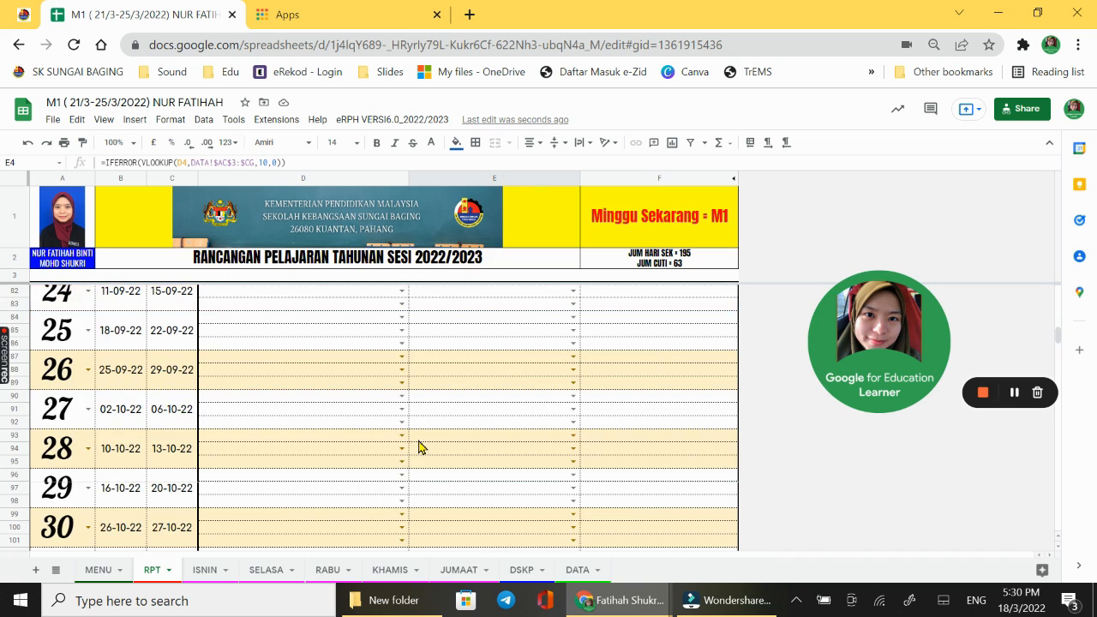
{"action": "scroll", "coordinate": [420, 446], "scroll_direction": "down", "scroll_amount": 20}
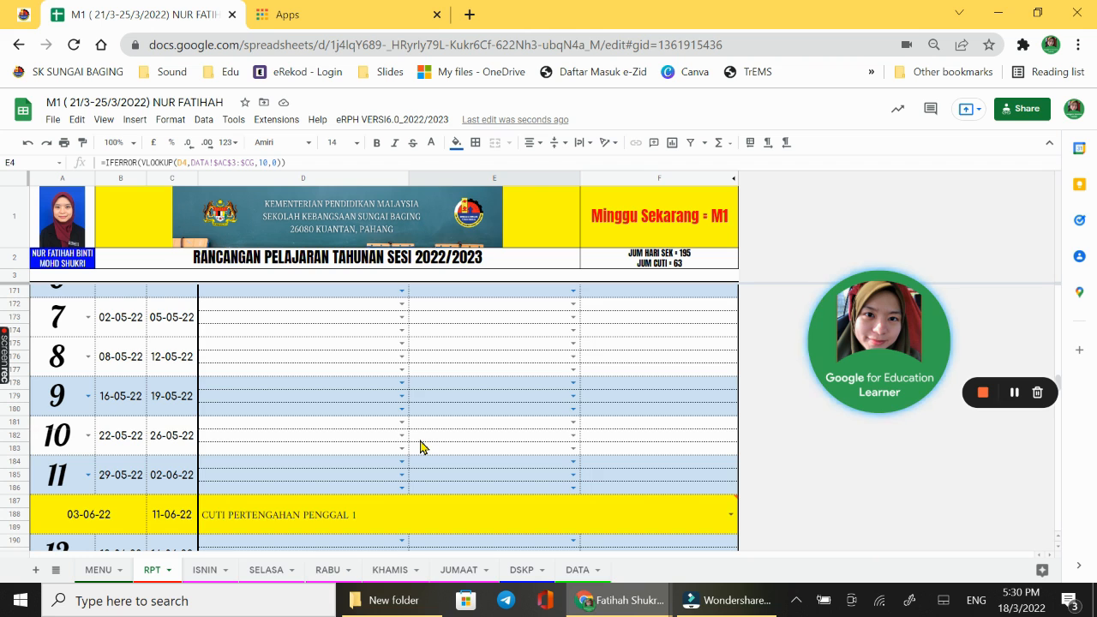
{"action": "scroll", "coordinate": [421, 447], "scroll_direction": "up", "scroll_amount": 15}
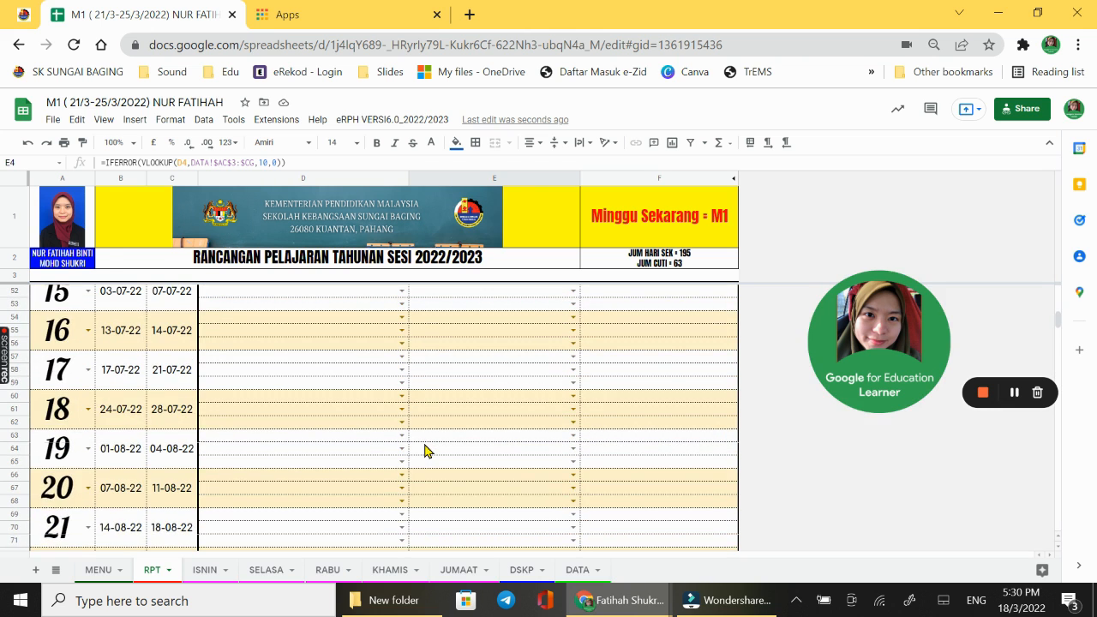
{"action": "scroll", "coordinate": [426, 451], "scroll_direction": "up", "scroll_amount": 6}
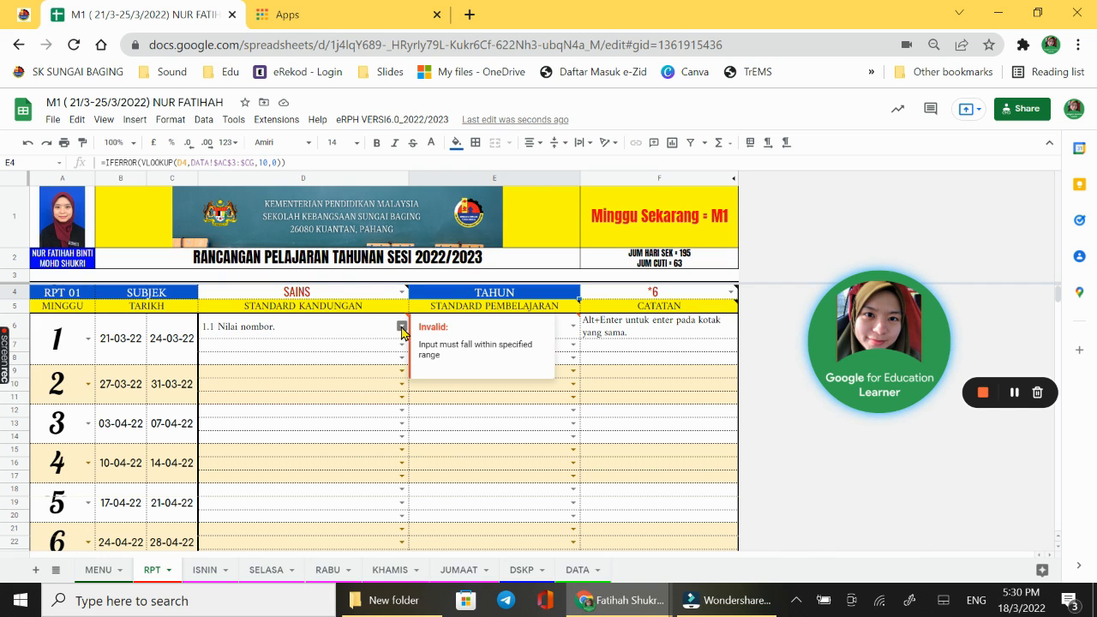
Set the week 1 STANDARD KANDUNGAN entries of RPT 01 to 1.1 Kemahiran Proses Sains and 2.1 Pembiakan Manusia
{"action": "left_click", "coordinate": [402, 328]}
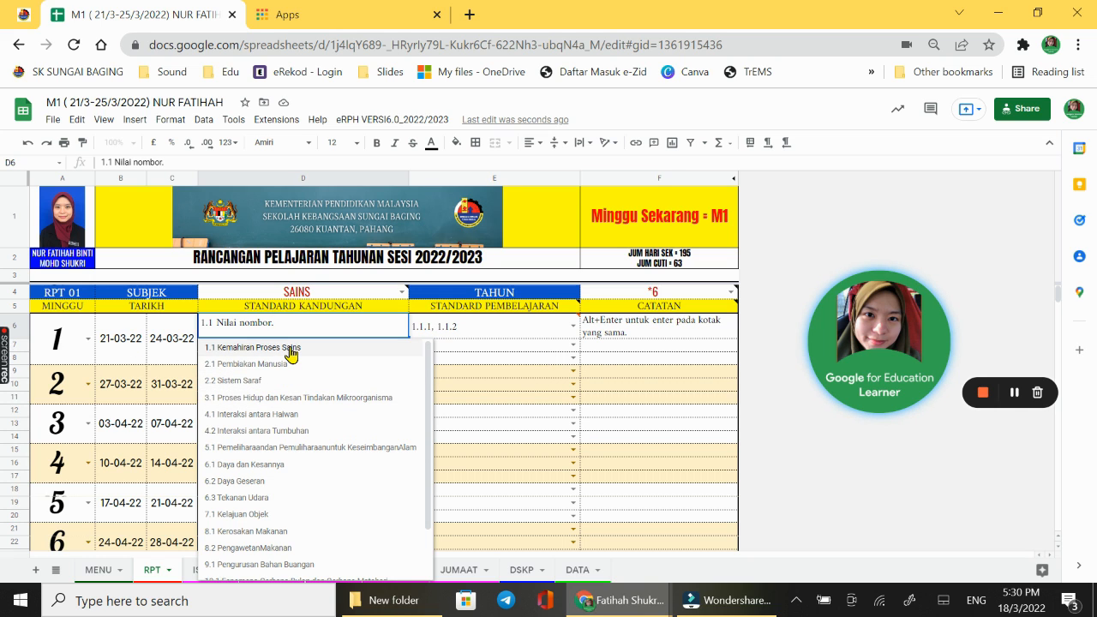
{"action": "left_click", "coordinate": [291, 350]}
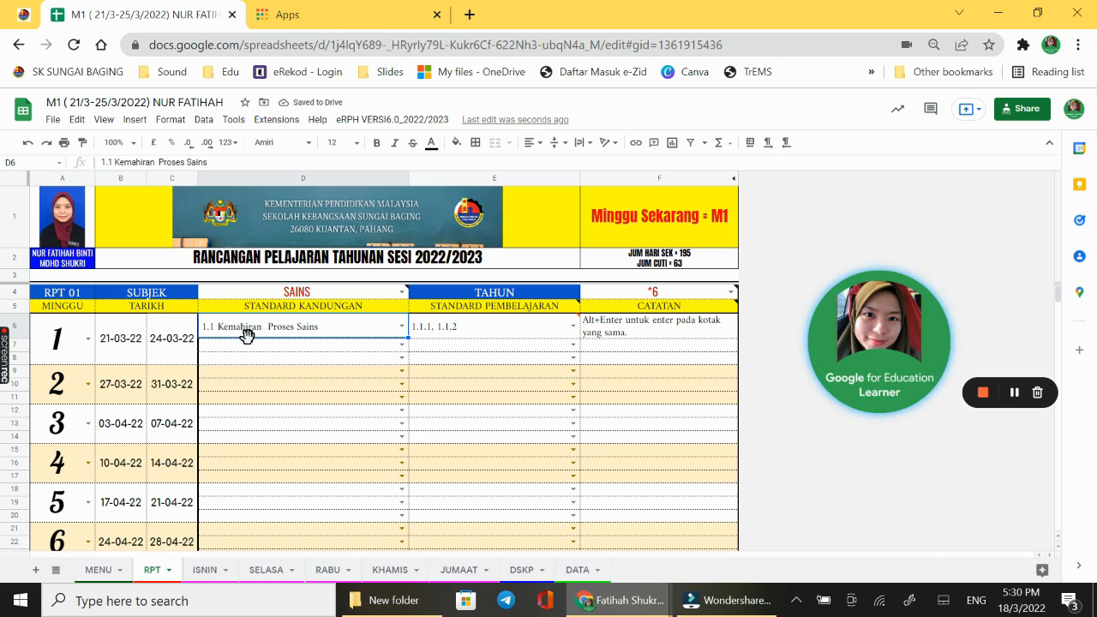
{"action": "left_click", "coordinate": [401, 351]}
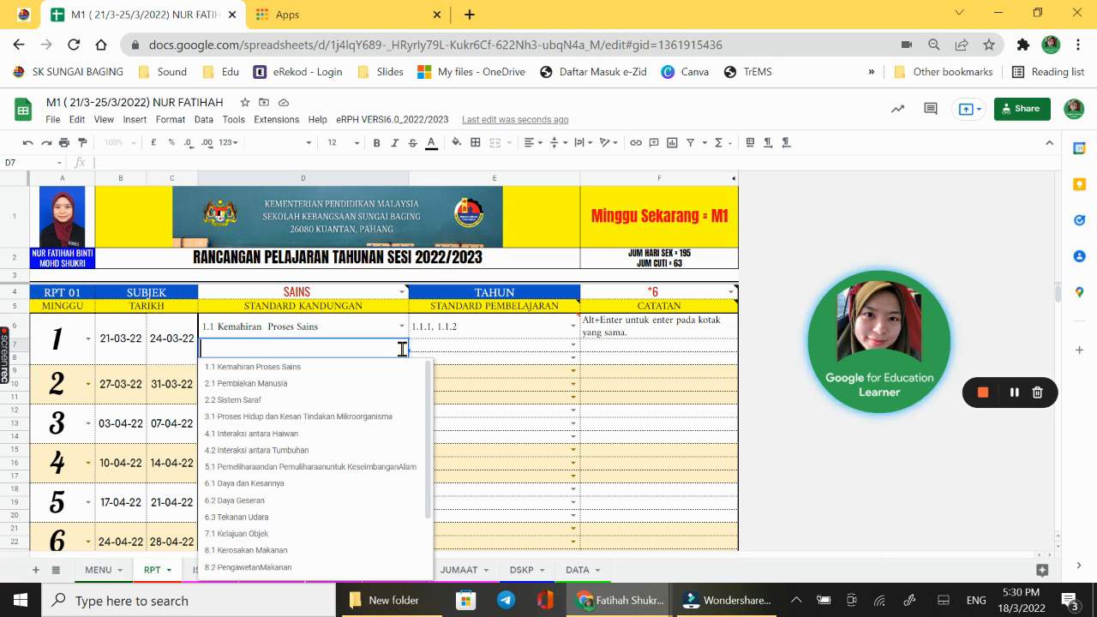
{"action": "left_click", "coordinate": [314, 385]}
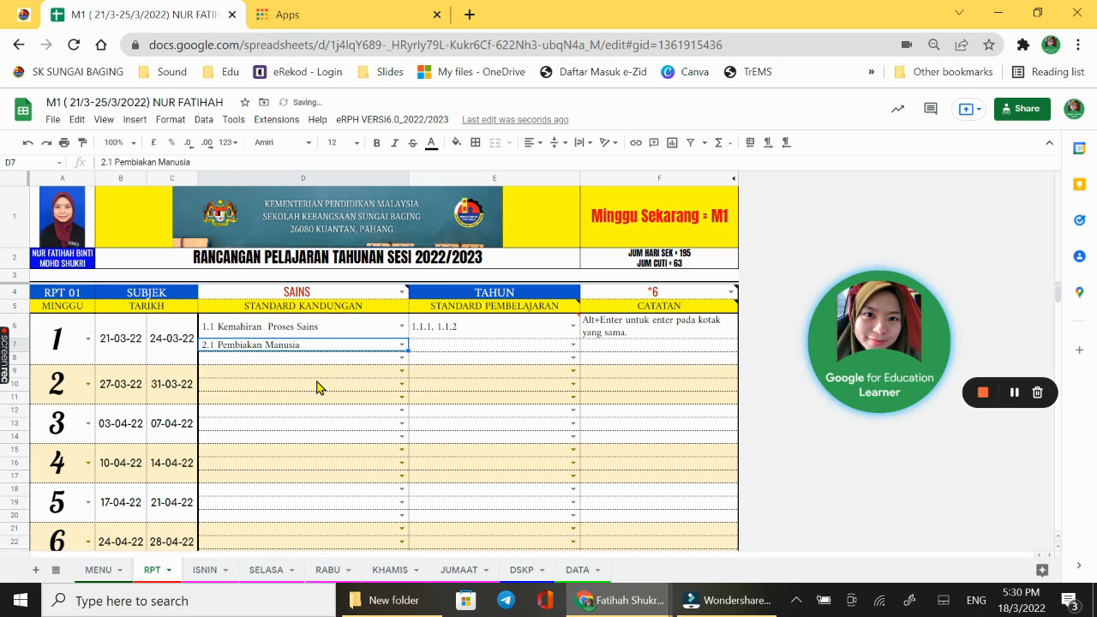
{"action": "left_click", "coordinate": [470, 411]}
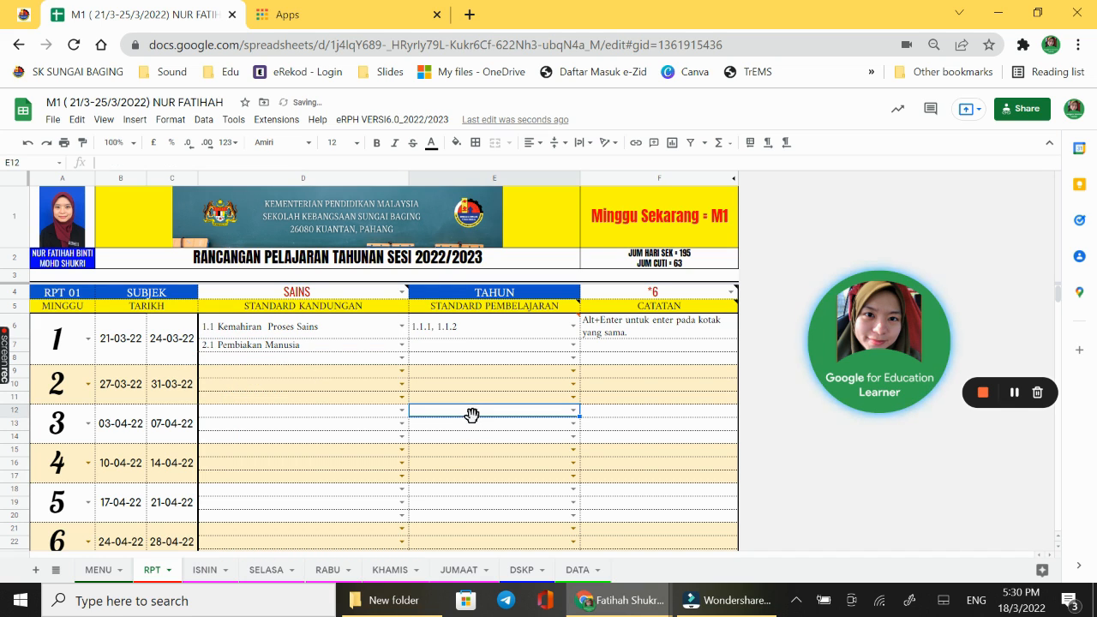
Pick standard 1.1.1 as the first week 1 STANDARD PEMBELAJARAN entry, and overwrite it with the short codes 1.11.,1.12,
{"action": "left_click", "coordinate": [577, 329]}
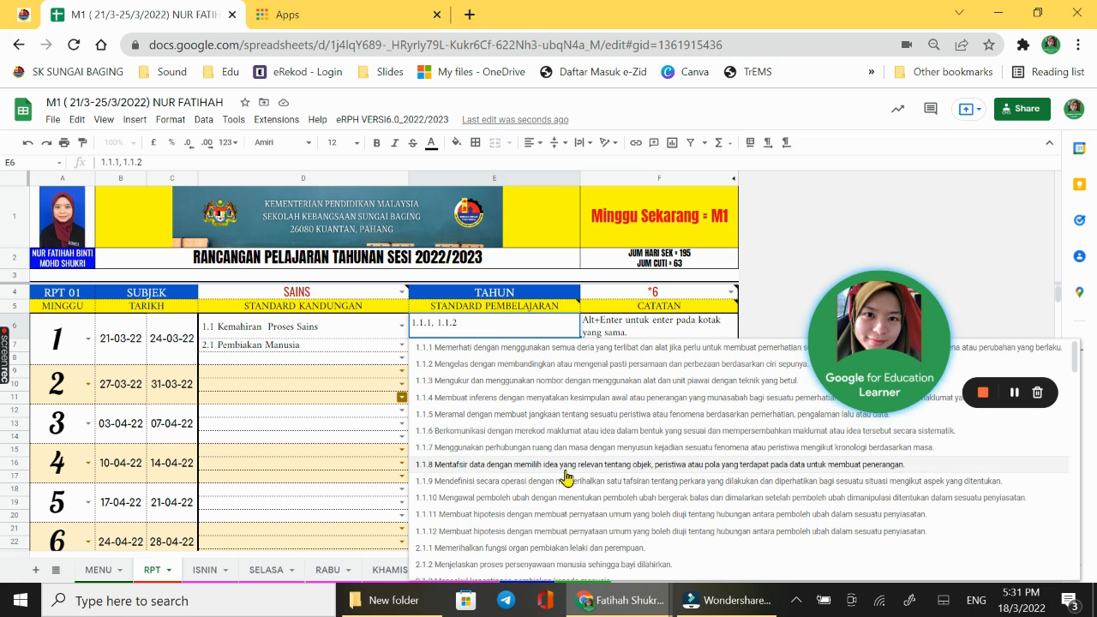
{"action": "left_click", "coordinate": [546, 353]}
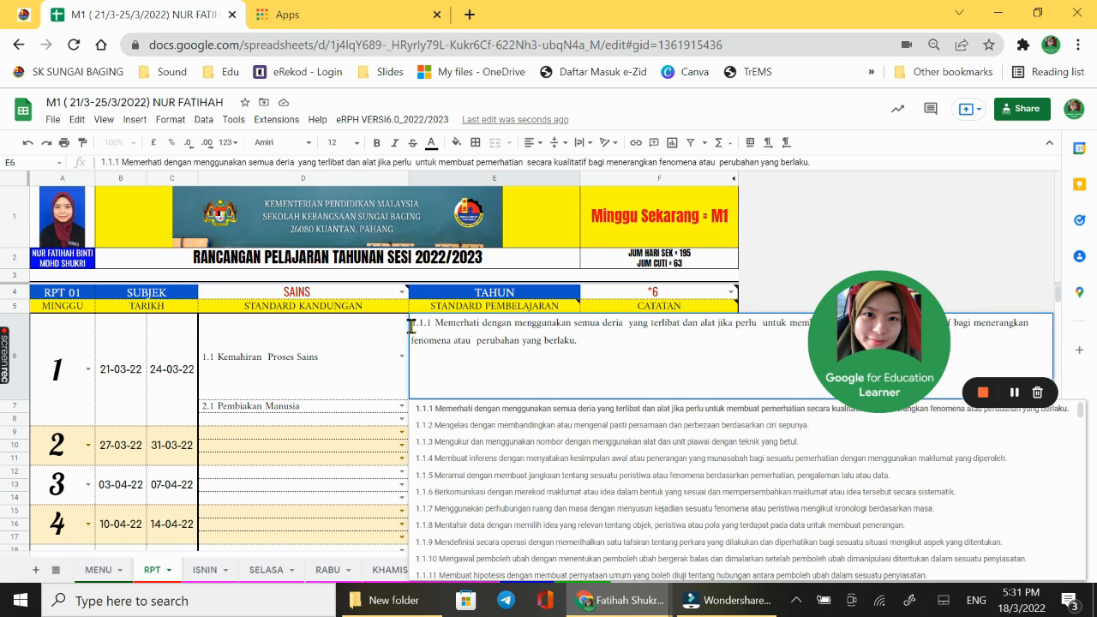
{"action": "left_click_drag", "start_coordinate": [410, 327], "coordinate": [478, 380]}
{"action": "type", "text": "1"}
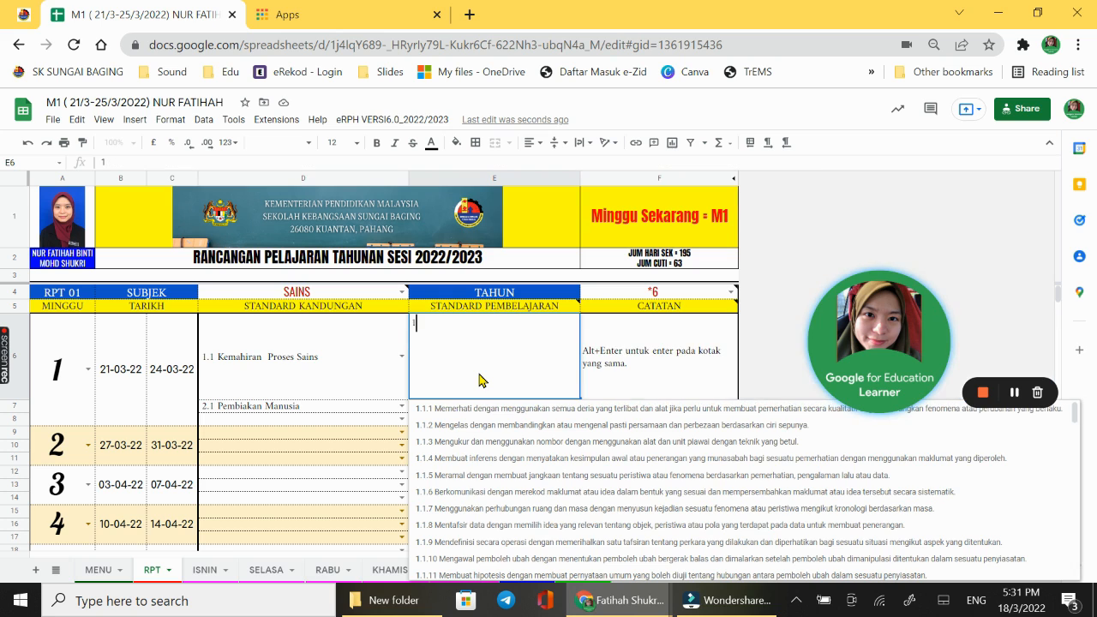
{"action": "type", "text": ".11."}
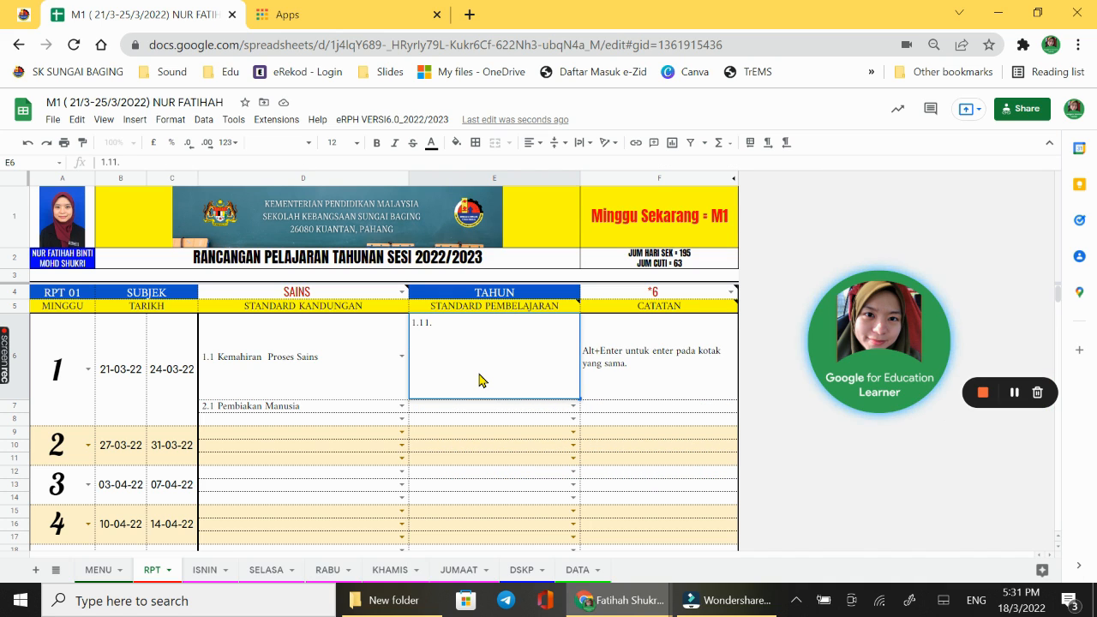
{"action": "type", "text": ",1.12,"}
{"action": "left_click_drag", "start_coordinate": [624, 380], "coordinate": [624, 387]}
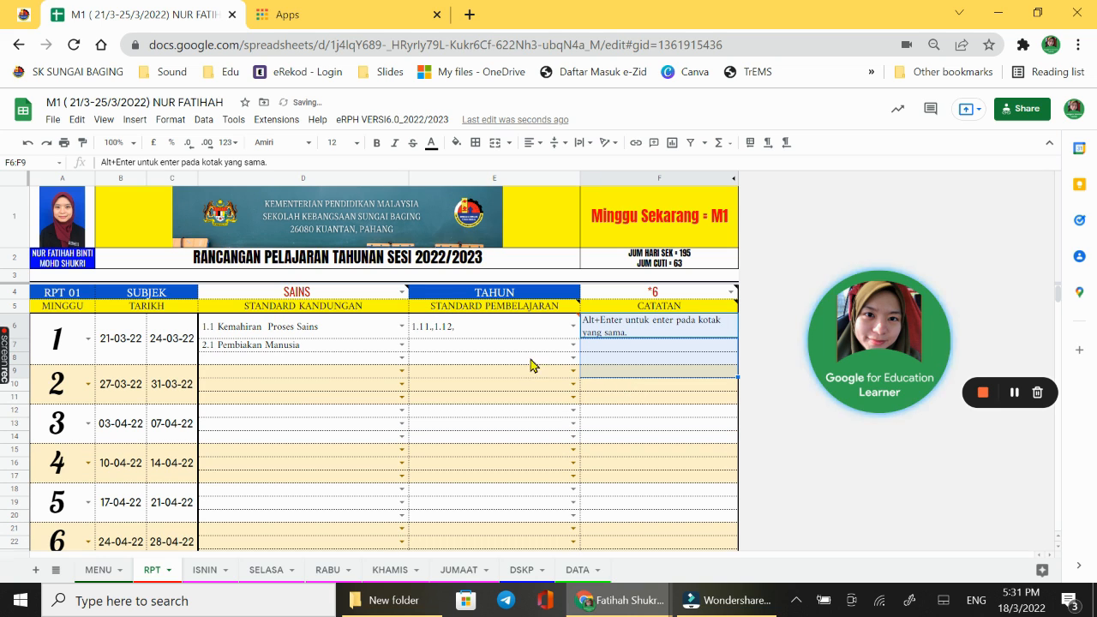
Examine the learning standards offered for the first week 1 STANDARD PEMBELAJARAN entry, leaving the entry as it is
{"action": "left_click", "coordinate": [574, 326]}
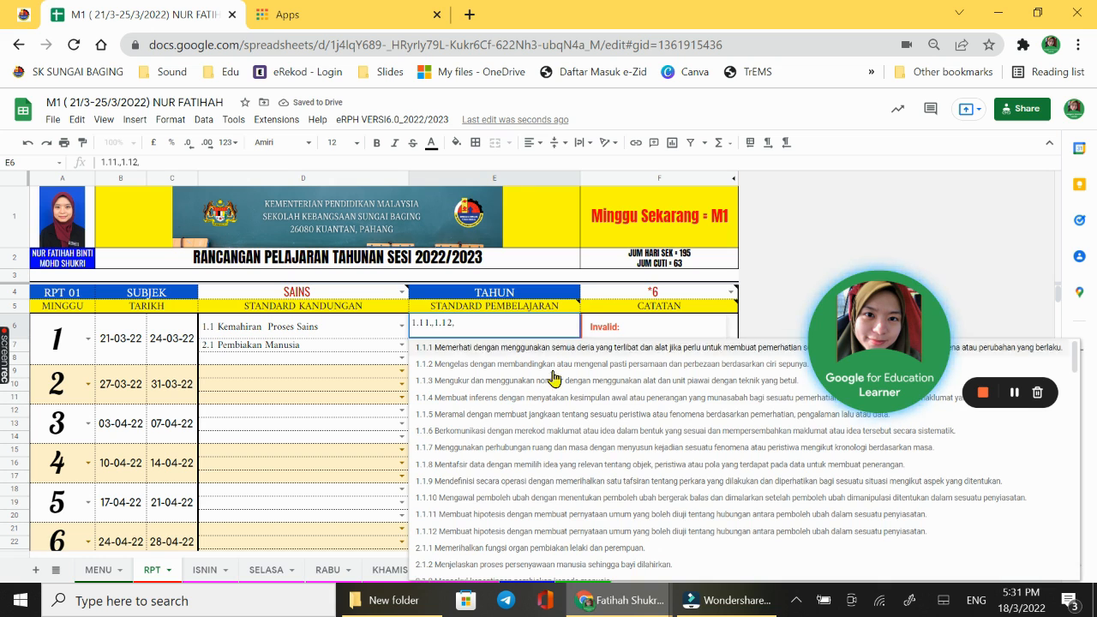
{"action": "scroll", "coordinate": [571, 495], "scroll_direction": "down", "scroll_amount": 3}
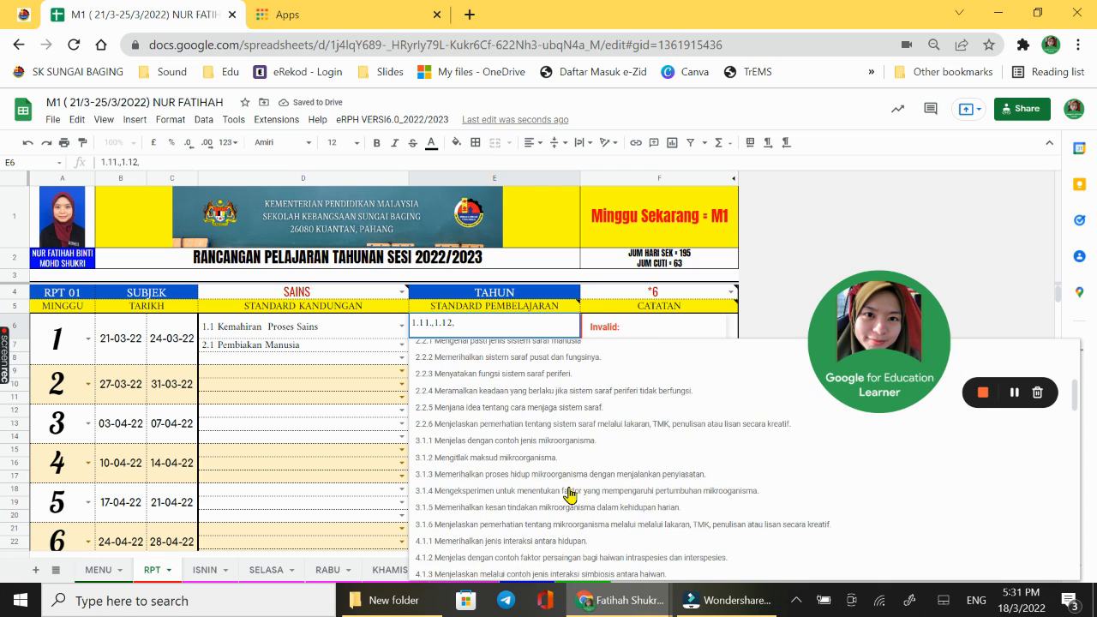
{"action": "scroll", "coordinate": [570, 495], "scroll_direction": "up", "scroll_amount": 4}
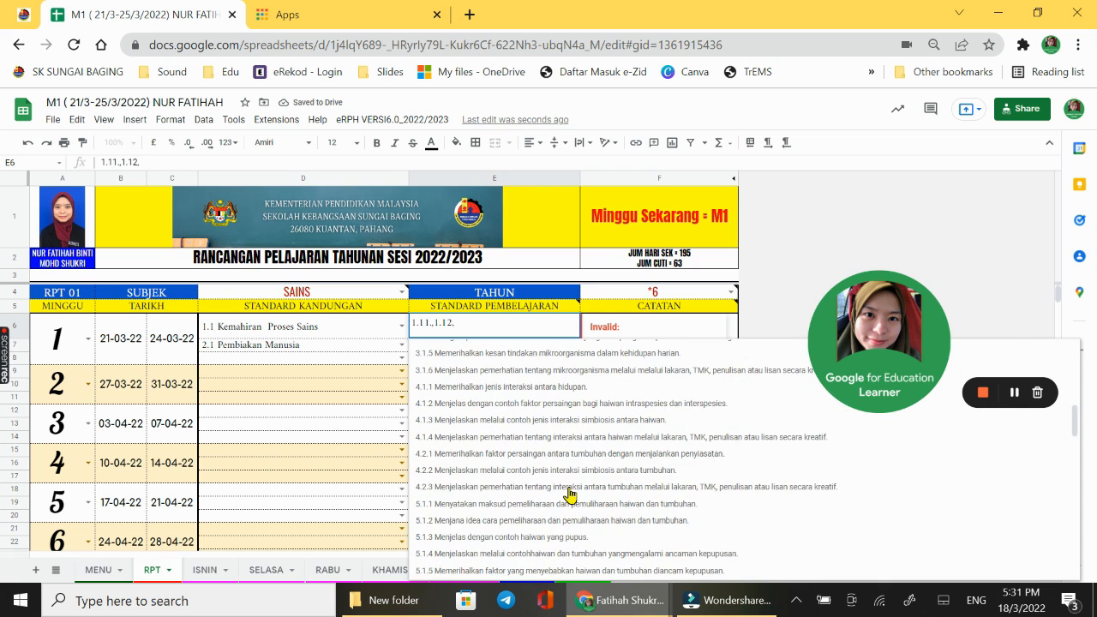
{"action": "left_click", "coordinate": [340, 367]}
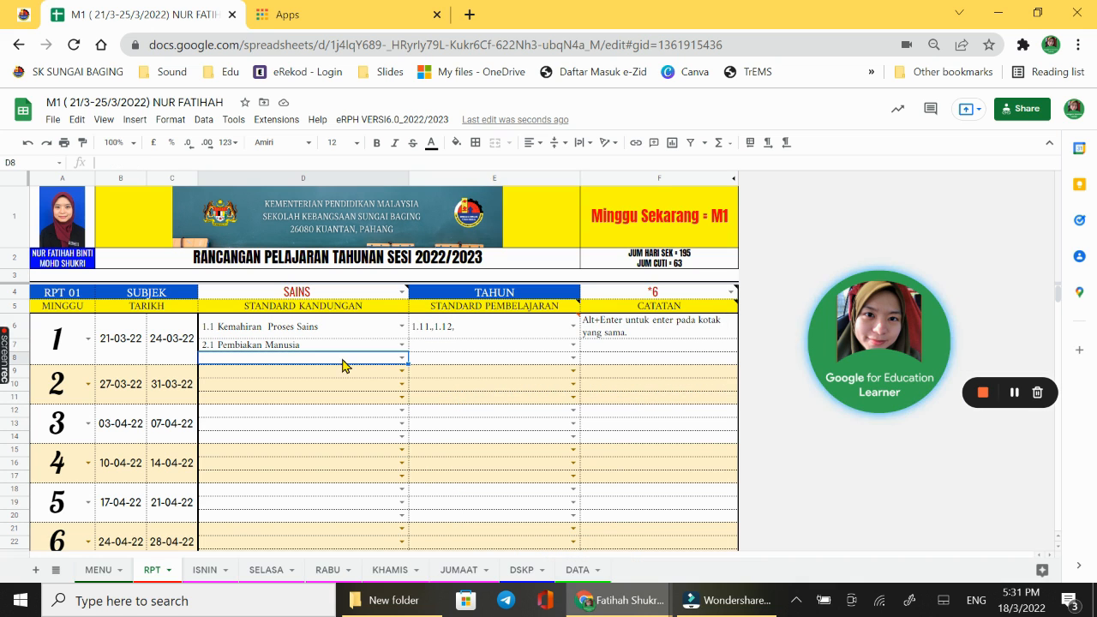
{"action": "left_click", "coordinate": [573, 329]}
{"action": "left_click", "coordinate": [380, 371]}
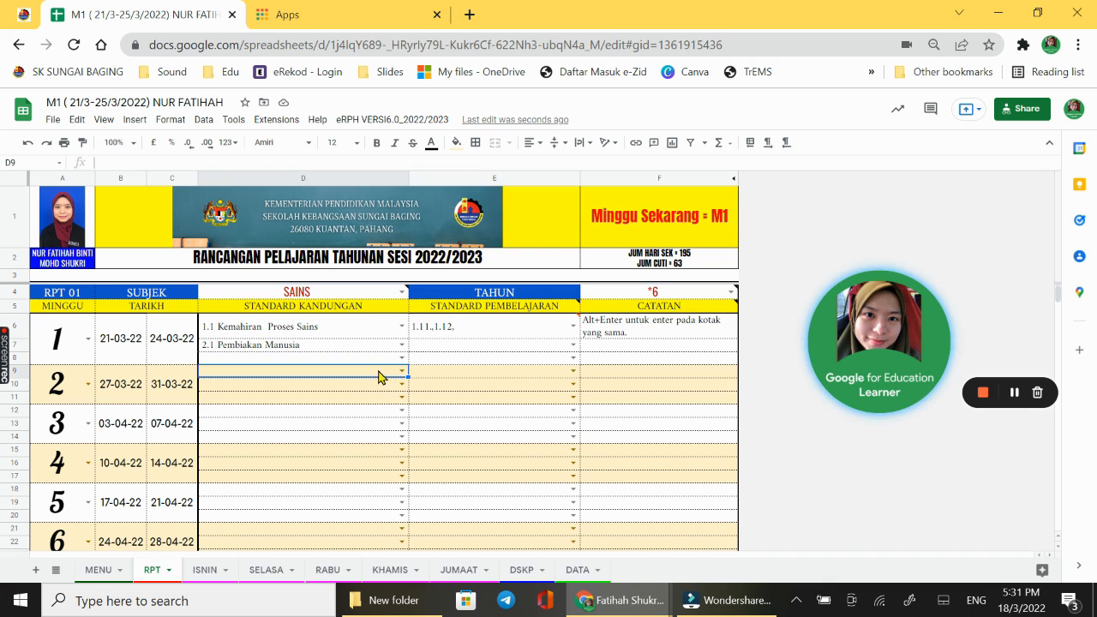
Enter a three-line note in the second CATATAN cell of week 1: SFSFSFSS, HSFBASFBJAS and SBFJFJS
{"action": "left_click", "coordinate": [661, 336]}
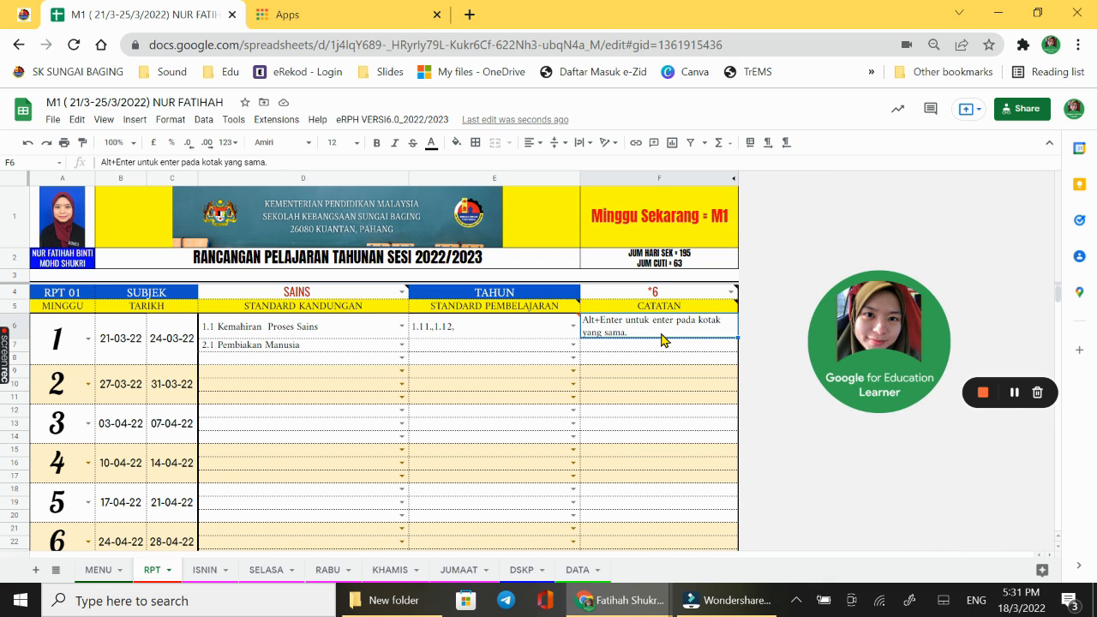
{"action": "double_click", "coordinate": [661, 339]}
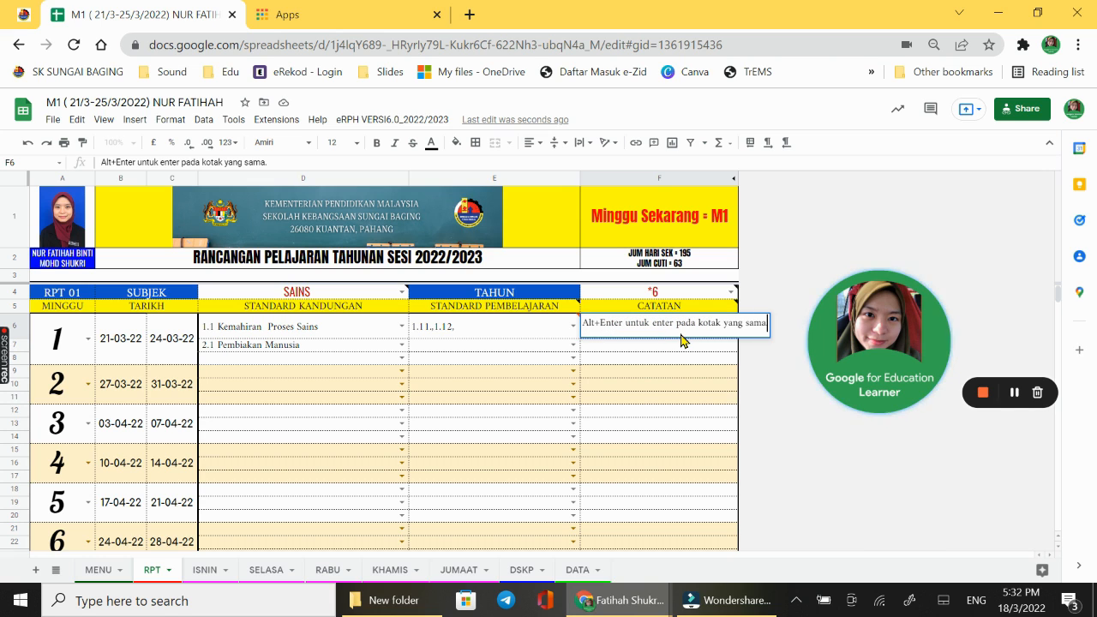
{"action": "left_click", "coordinate": [635, 414]}
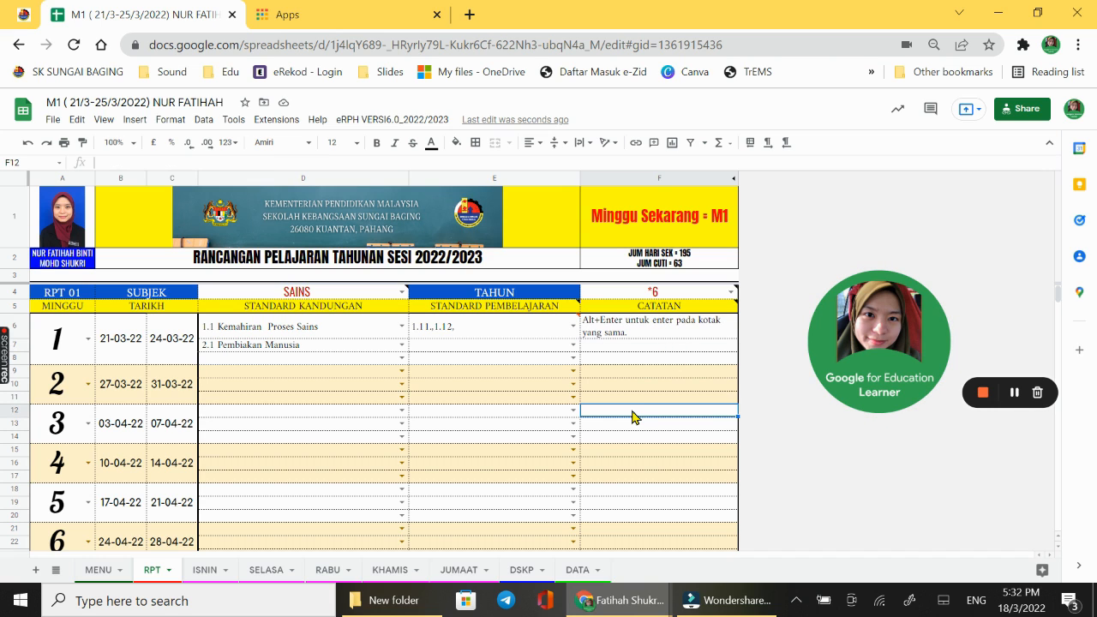
{"action": "left_click", "coordinate": [600, 348]}
{"action": "type", "text": "SFSFSFSS"}
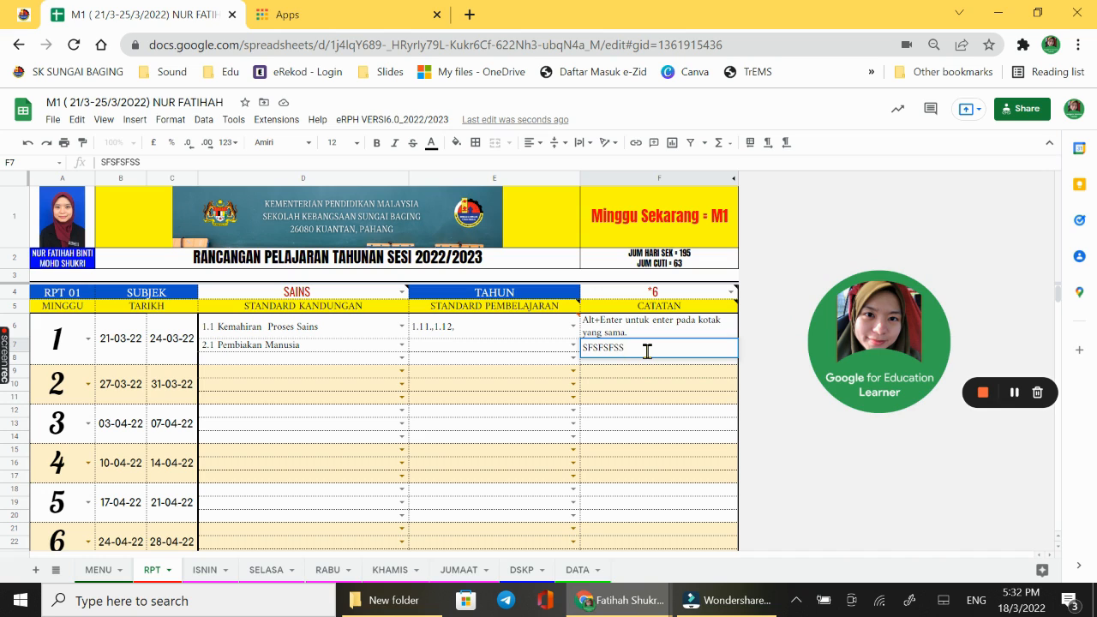
{"action": "key", "text": "alt+Return"}
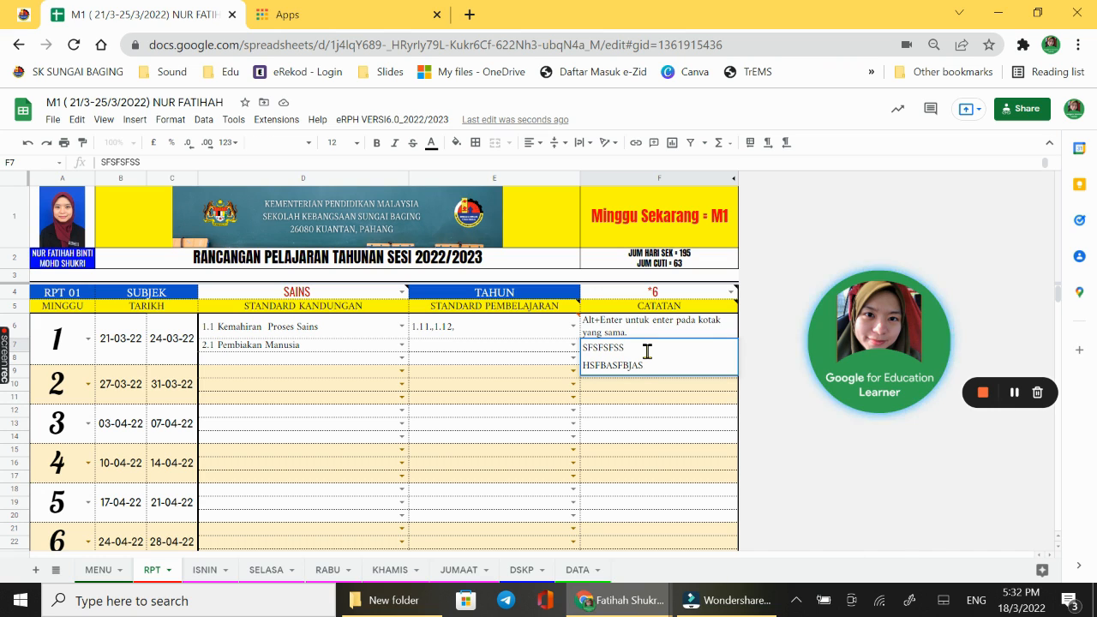
{"action": "type", "text": "HSFBASFBJAS"}
{"action": "key", "text": "alt+Return"}
{"action": "type", "text": "SBFJFJS"}
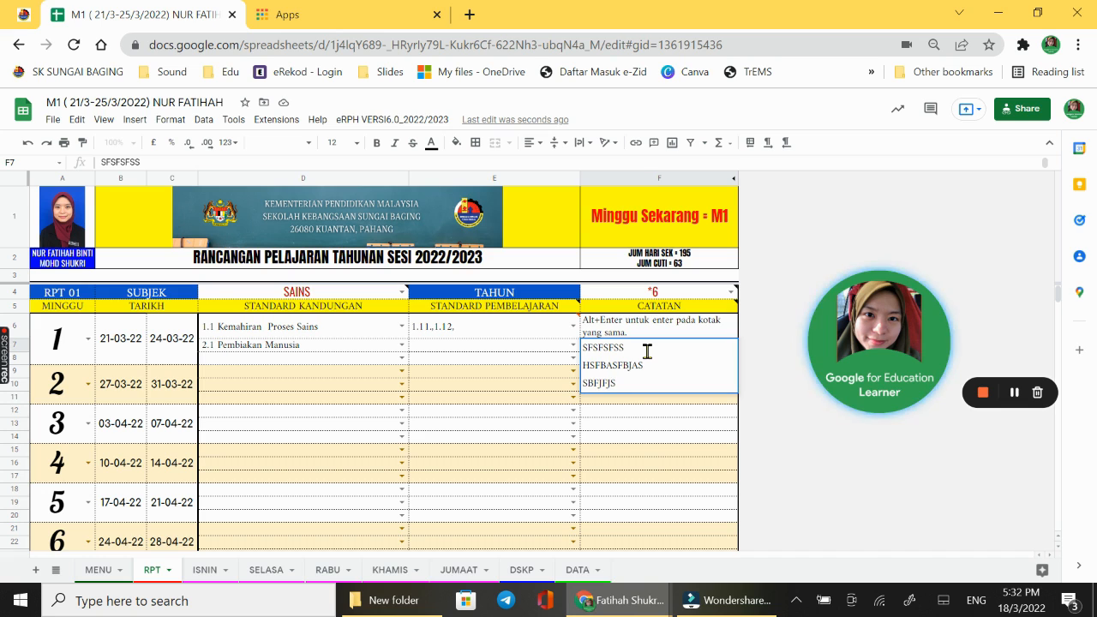
{"action": "left_click", "coordinate": [639, 454]}
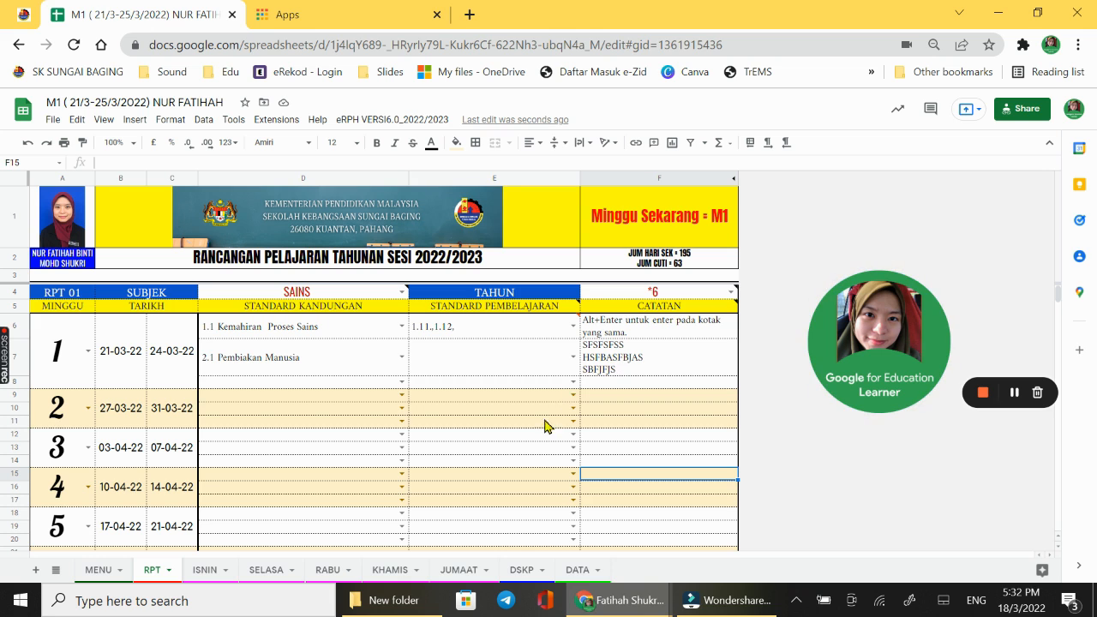
Inspect the week 2 start and end dates under TARIKH, opening the end date's calendar without changing it
{"action": "scroll", "coordinate": [154, 443], "scroll_direction": "down", "scroll_amount": 2}
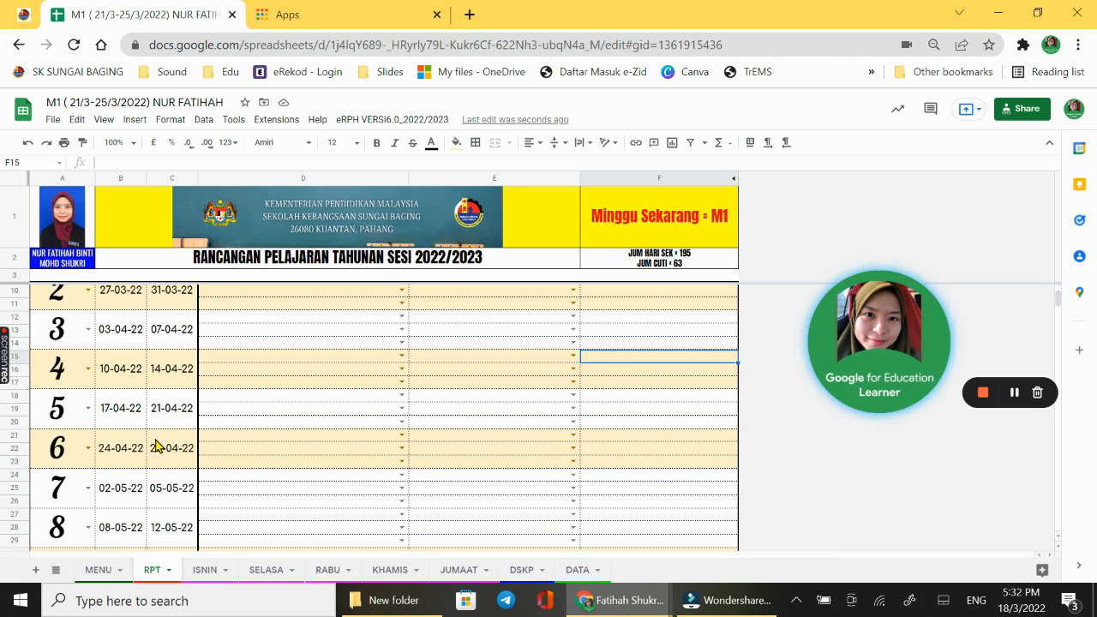
{"action": "scroll", "coordinate": [182, 464], "scroll_direction": "up", "scroll_amount": 3}
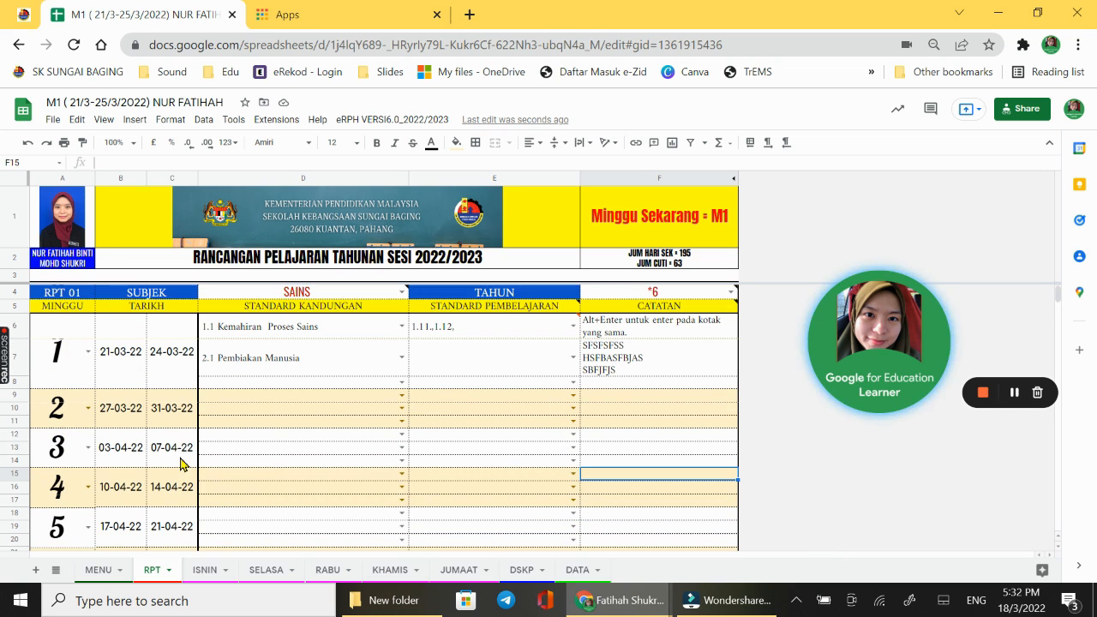
{"action": "double_click", "coordinate": [133, 414]}
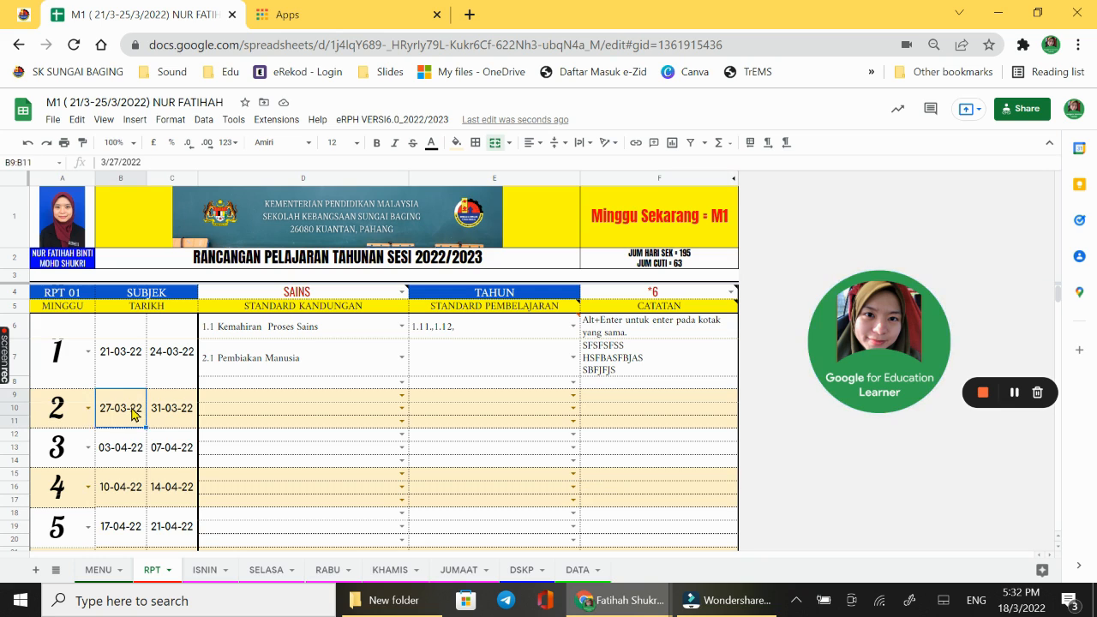
{"action": "left_click", "coordinate": [181, 424]}
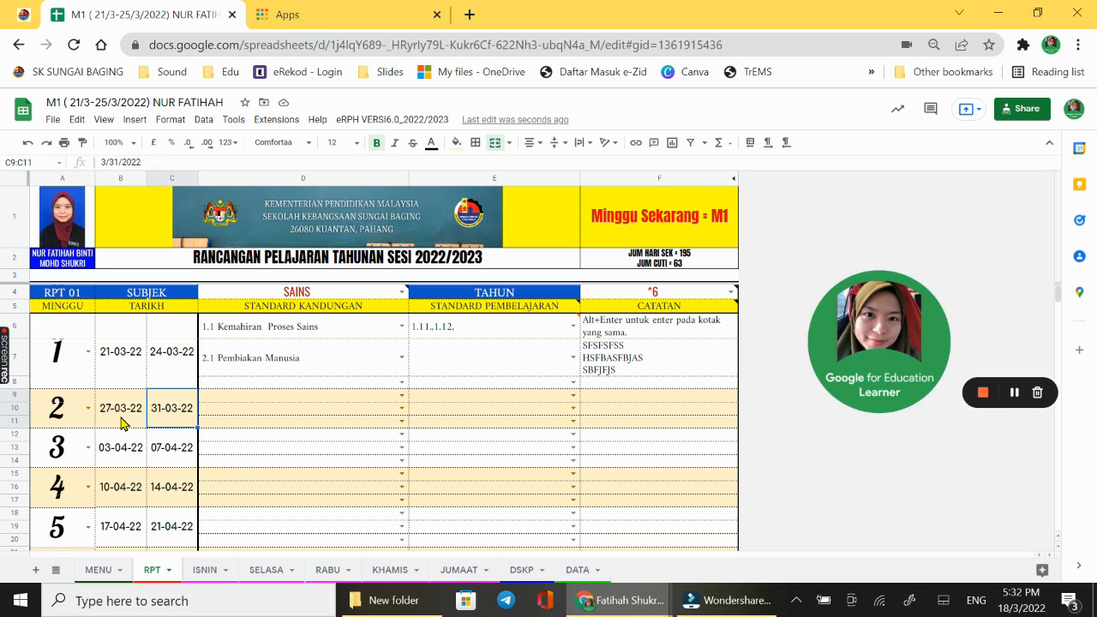
{"action": "double_click", "coordinate": [169, 426]}
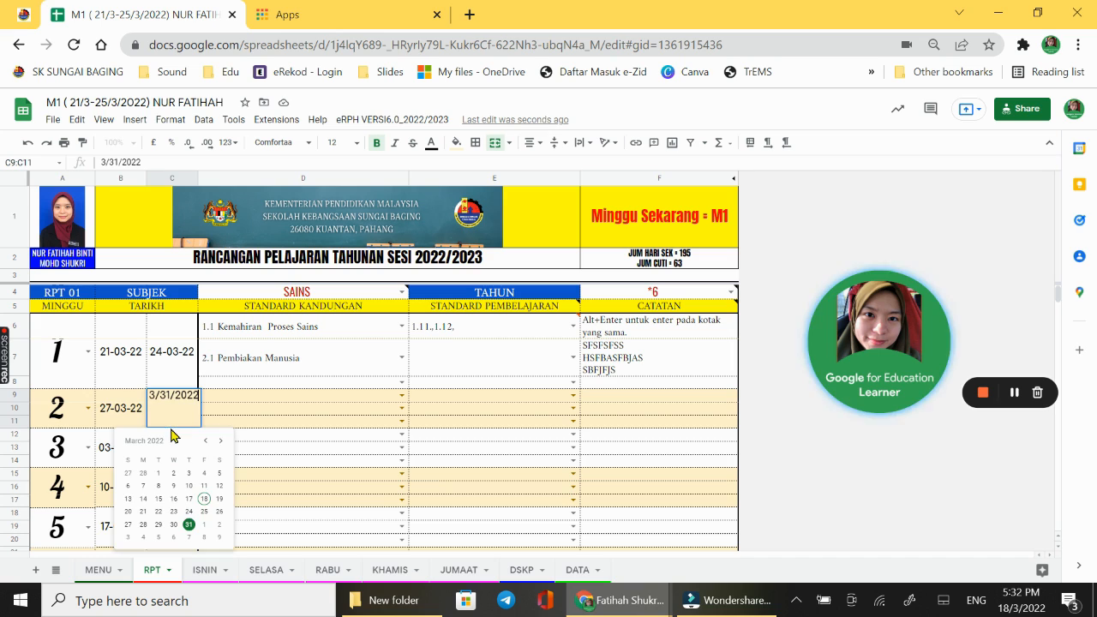
{"action": "left_click", "coordinate": [284, 447]}
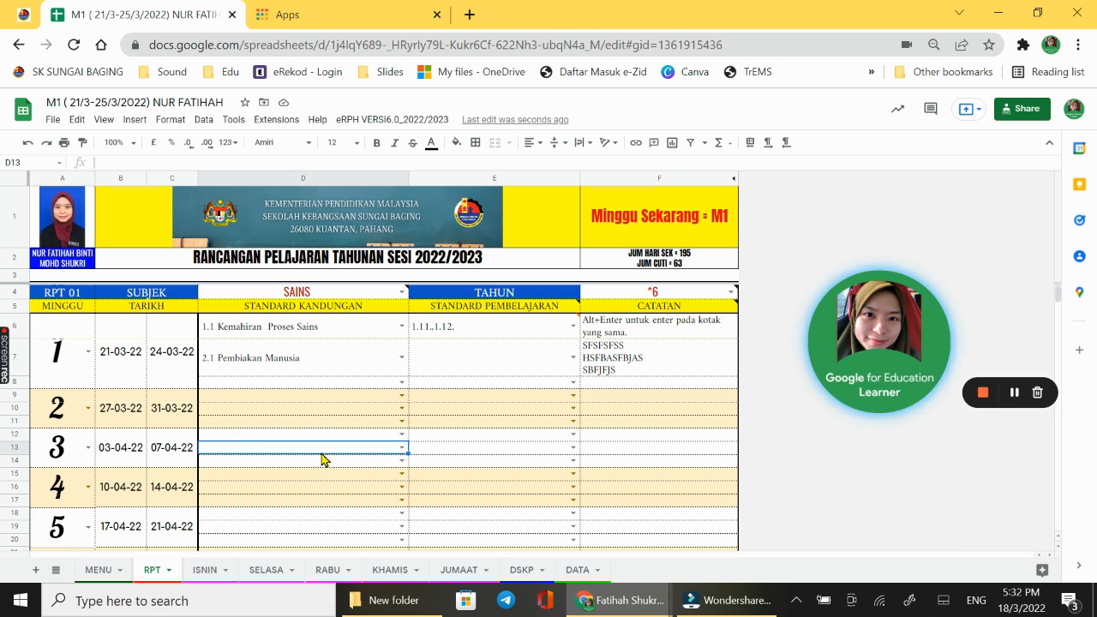
Review the weekly rows of RPT 01 through week 22, including the mid-term holiday row, and return to week 1
{"action": "scroll", "coordinate": [330, 450], "scroll_direction": "down", "scroll_amount": 10}
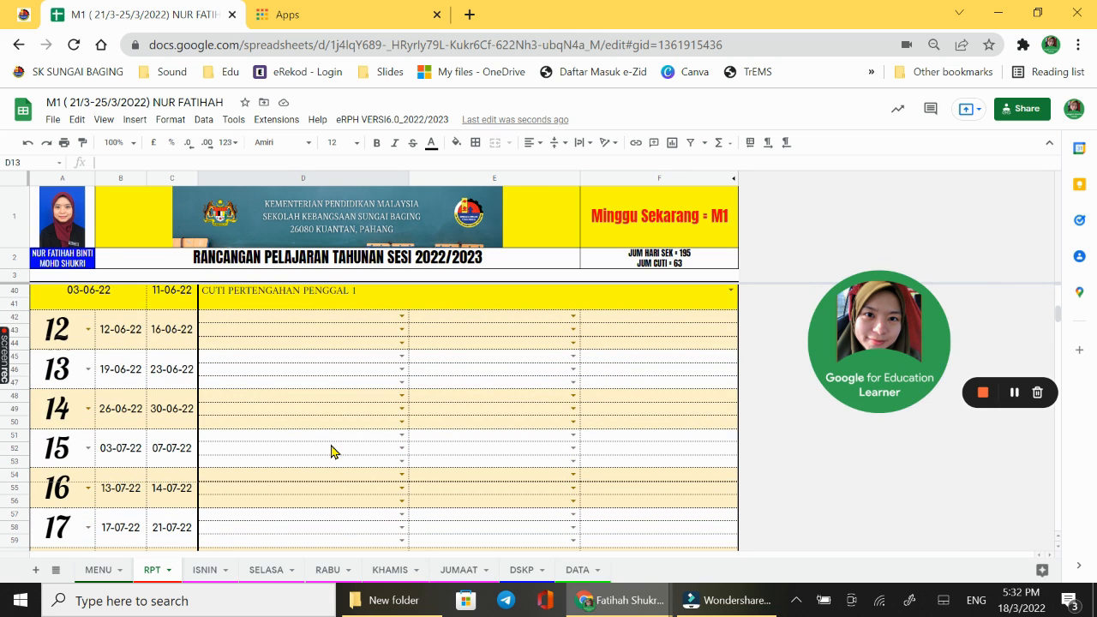
{"action": "scroll", "coordinate": [334, 452], "scroll_direction": "down", "scroll_amount": 1}
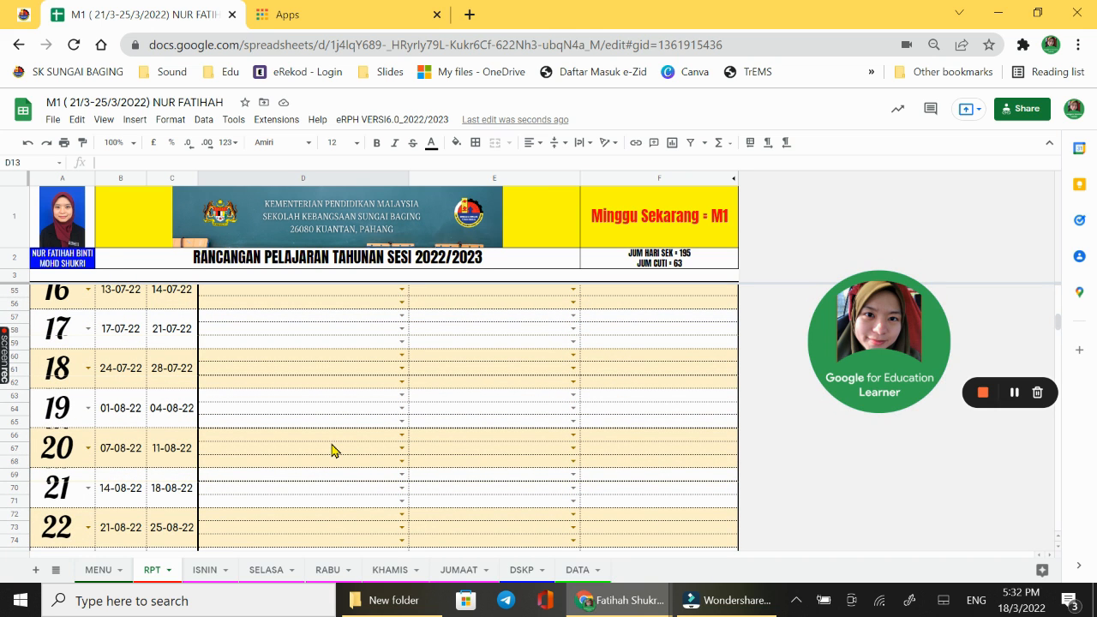
{"action": "scroll", "coordinate": [334, 450], "scroll_direction": "up", "scroll_amount": 11}
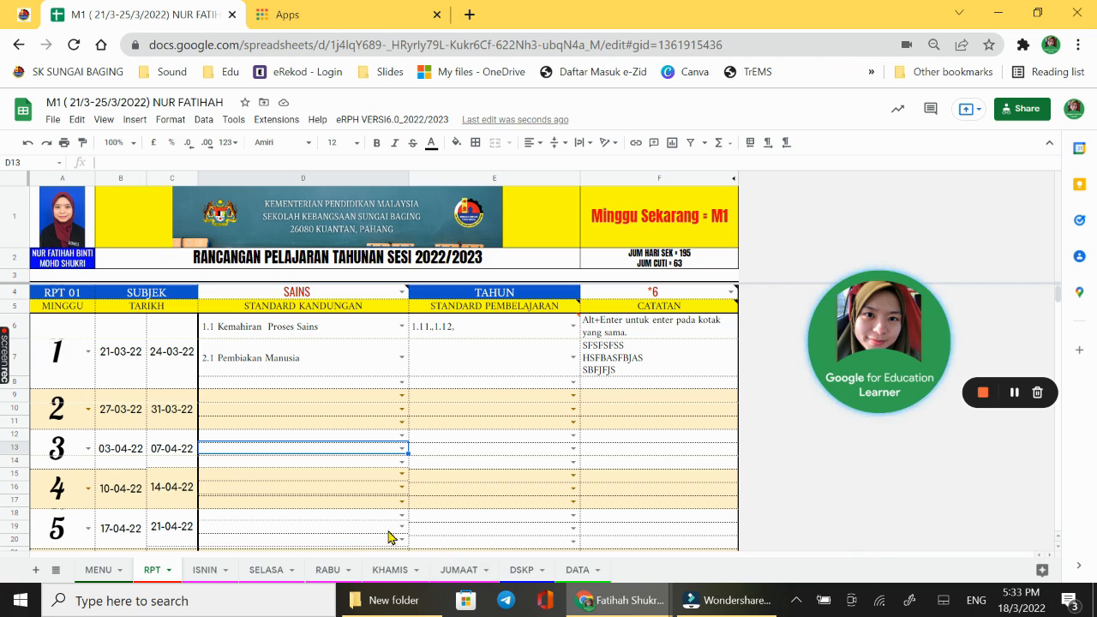
{"action": "left_click", "coordinate": [274, 571]}
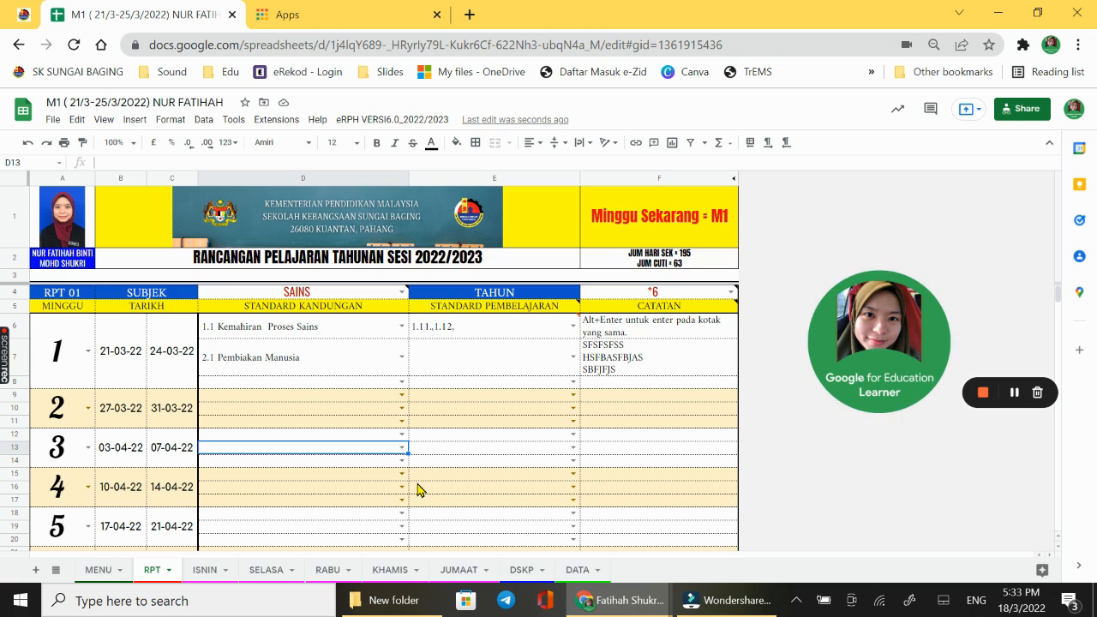
{"action": "scroll", "coordinate": [429, 475], "scroll_direction": "down", "scroll_amount": 2}
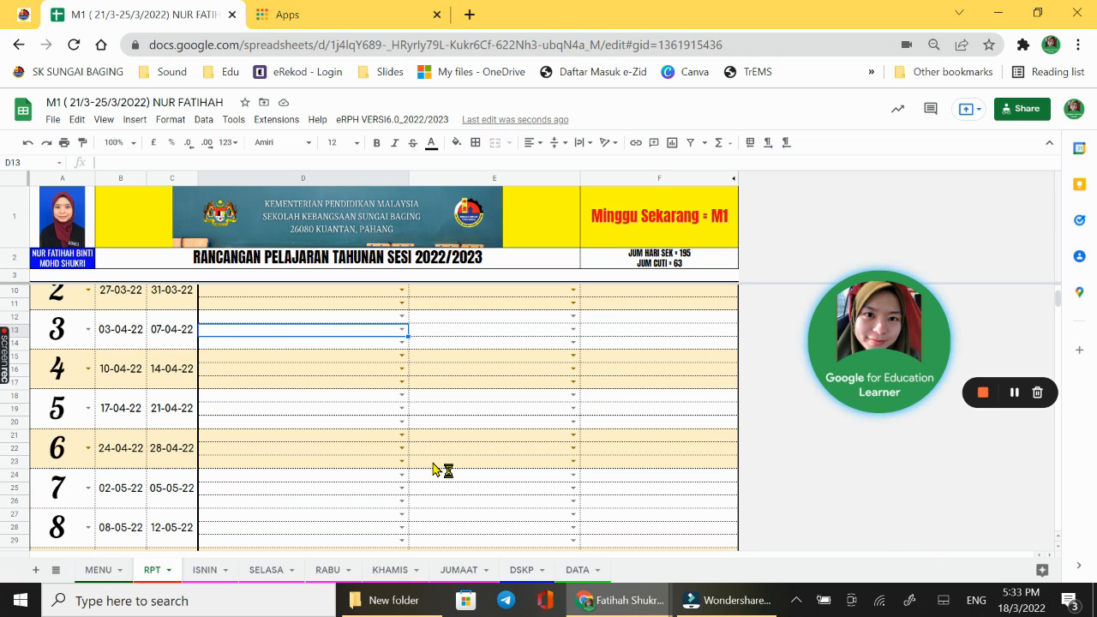
{"action": "scroll", "coordinate": [437, 467], "scroll_direction": "up", "scroll_amount": 2}
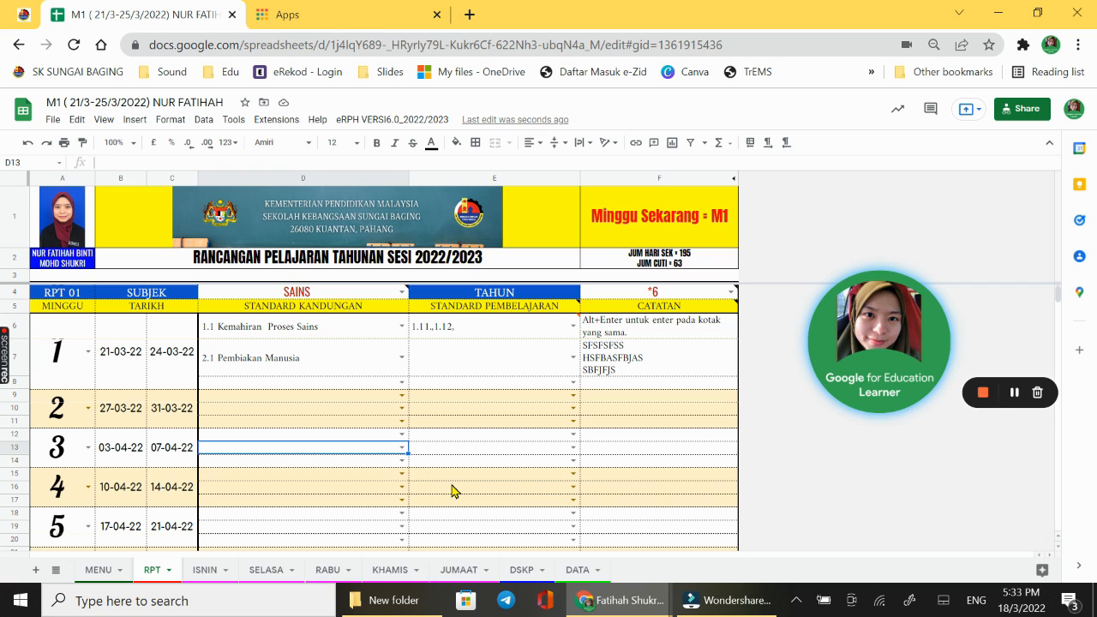
Clear the entries of all yearly plans with the Padam Semua RPT command and go back to week 1 of RPT 01
{"action": "left_click", "coordinate": [409, 122]}
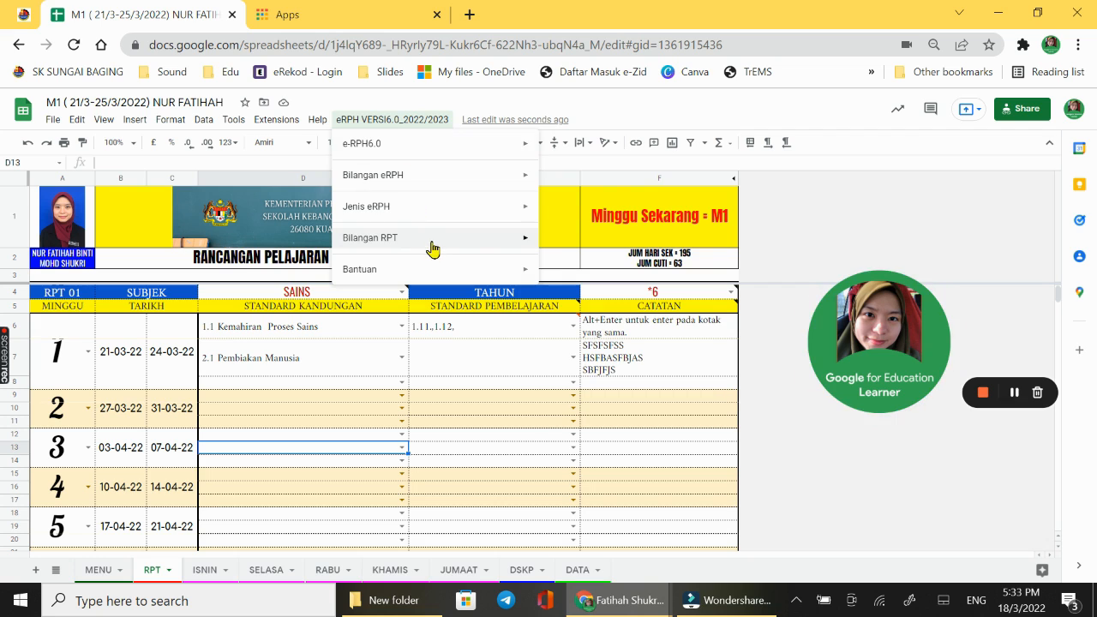
{"action": "mouse_move", "coordinate": [517, 247]}
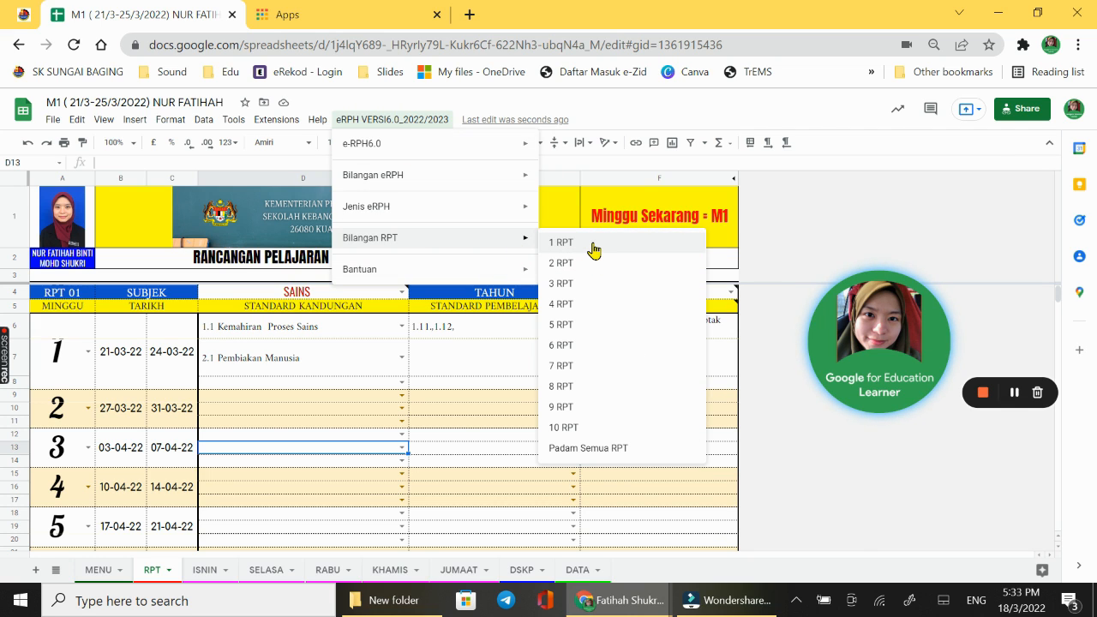
{"action": "left_click", "coordinate": [613, 453]}
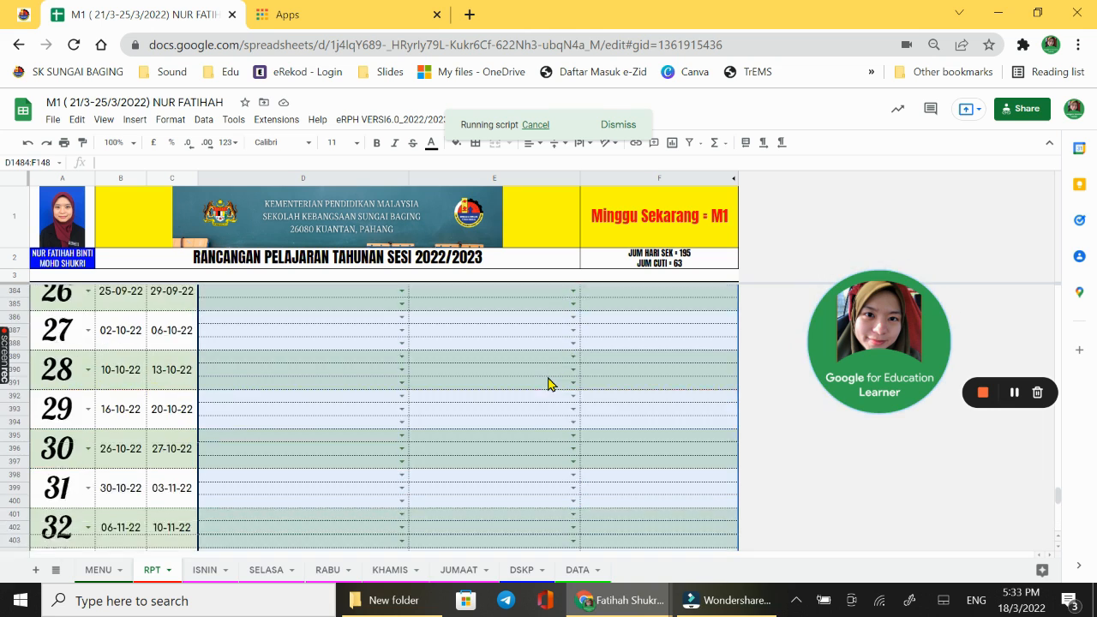
{"action": "scroll", "coordinate": [549, 383], "scroll_direction": "up", "scroll_amount": 10}
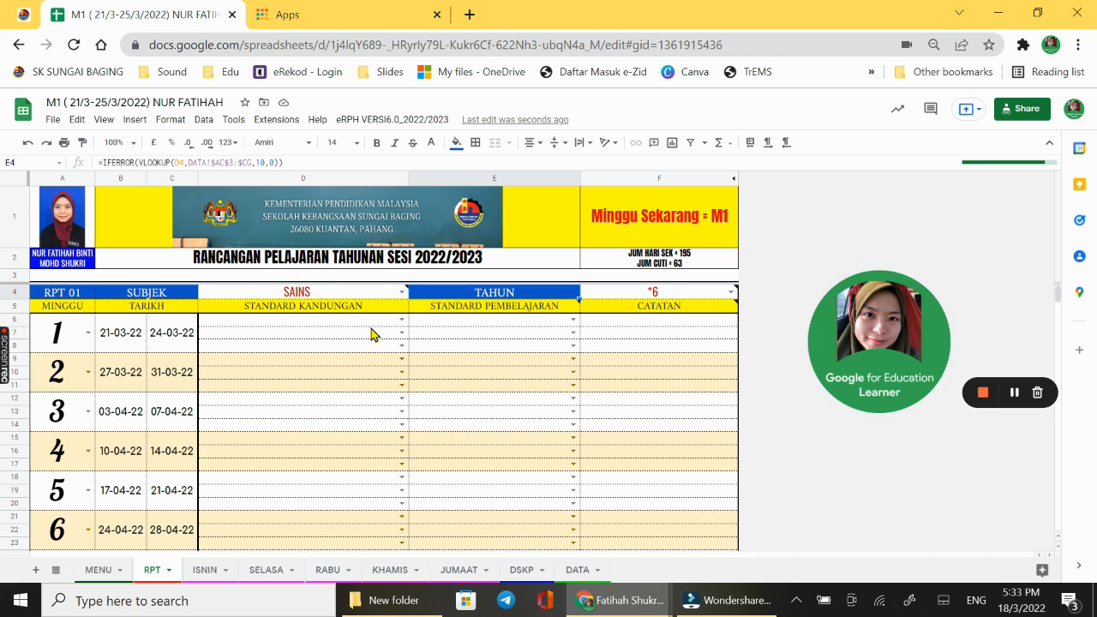
{"action": "left_click", "coordinate": [372, 325]}
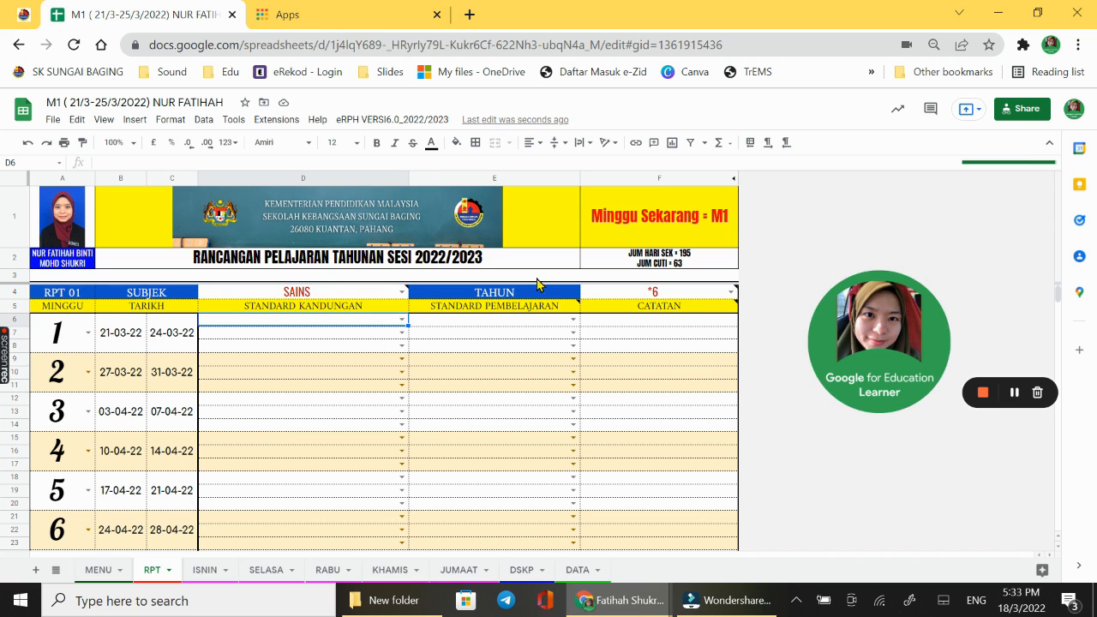
{"action": "left_click", "coordinate": [392, 119]}
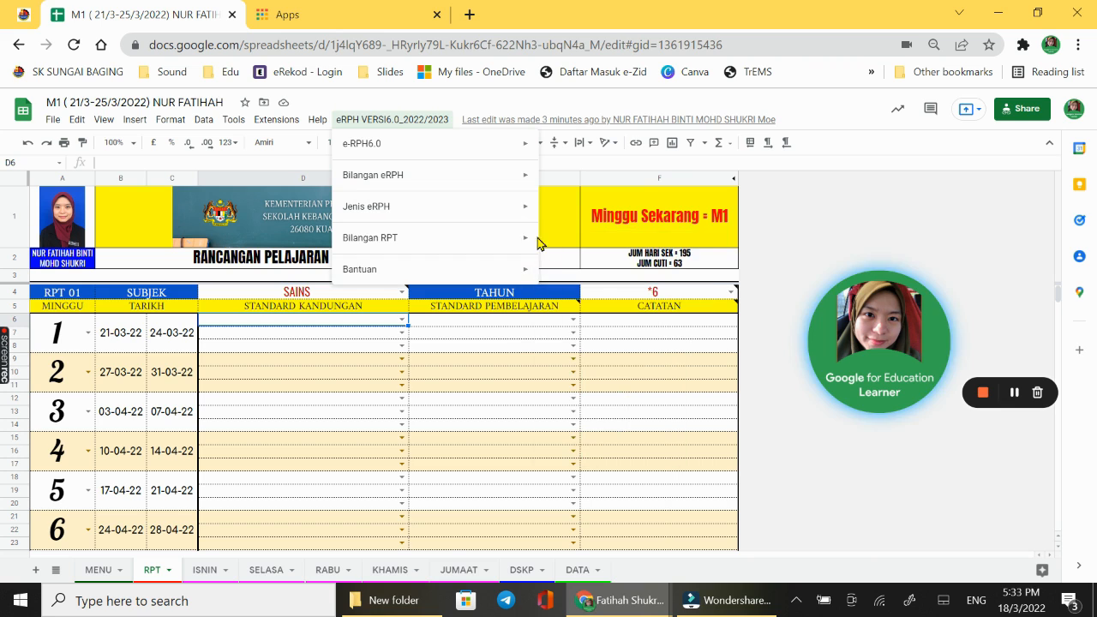
{"action": "left_click", "coordinate": [507, 391]}
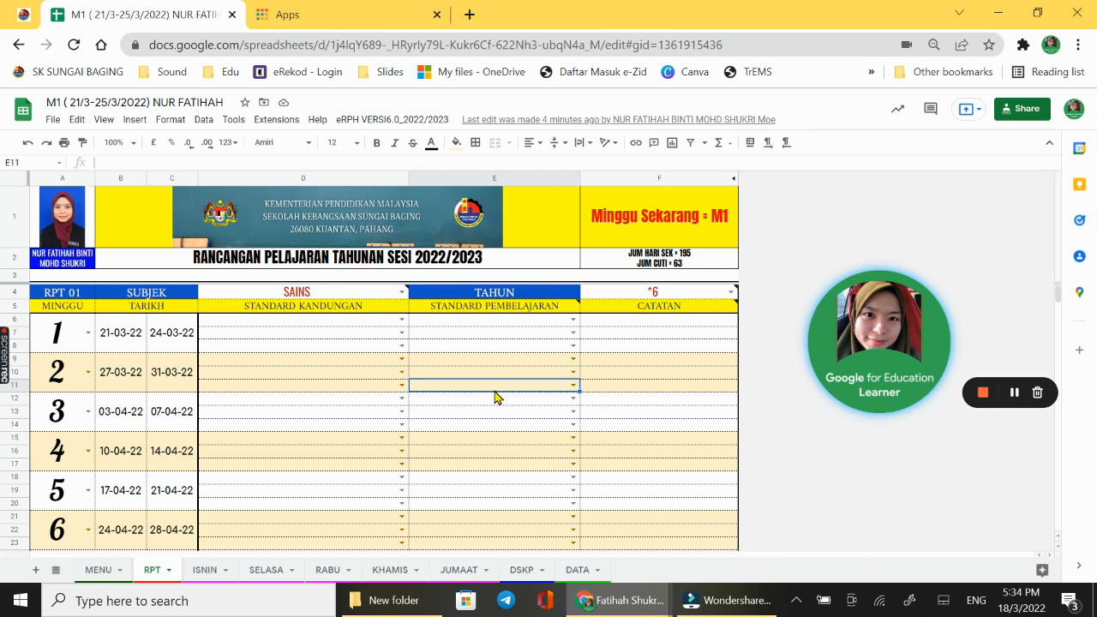